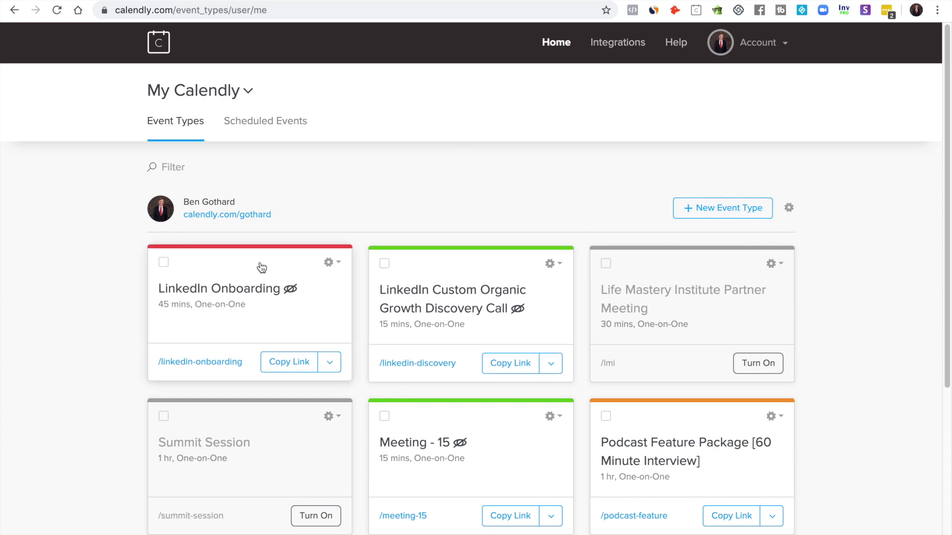
Step: Start a new event type from the Event Types page
scroll(708, 246, down, 5)
scroll(800, 124, up, 5)
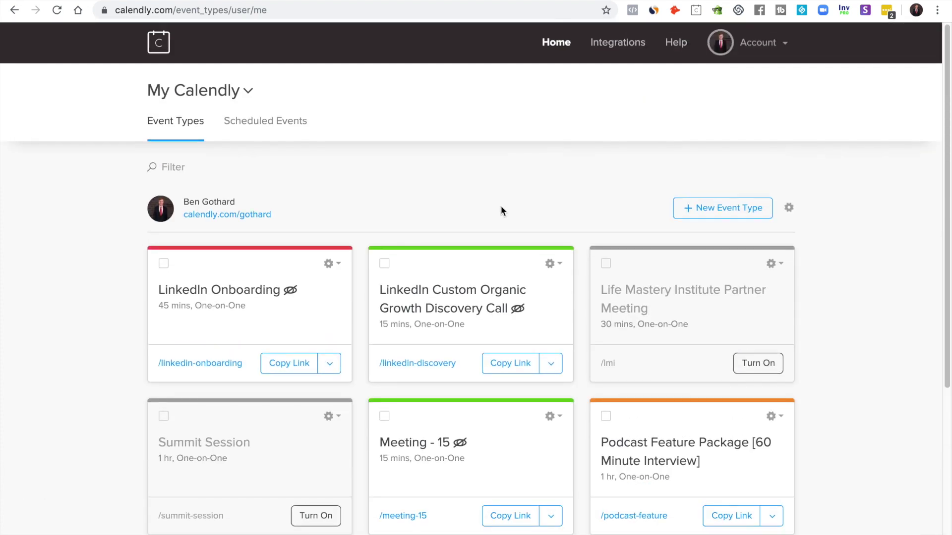
click(721, 210)
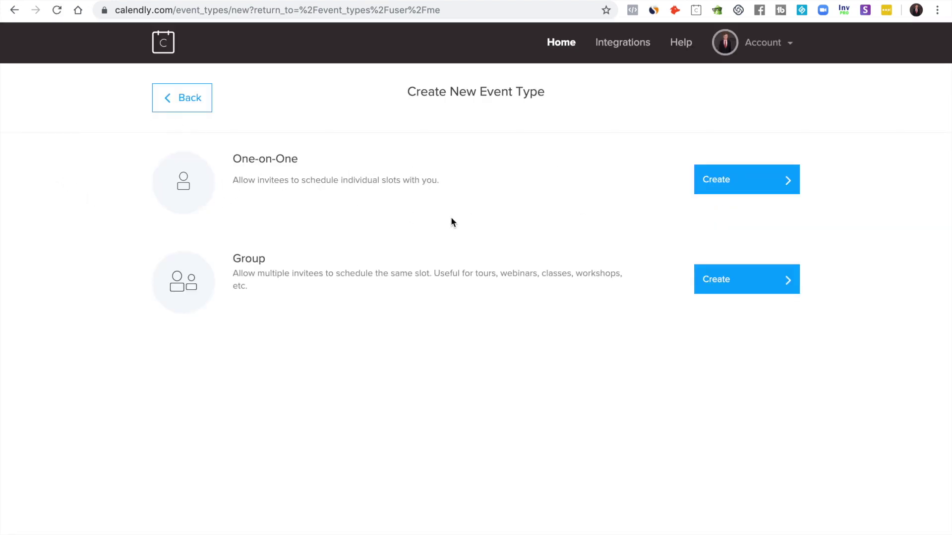
Step: Create a One-on-One event named 'The Project EGG Show Appearance'
click(767, 181)
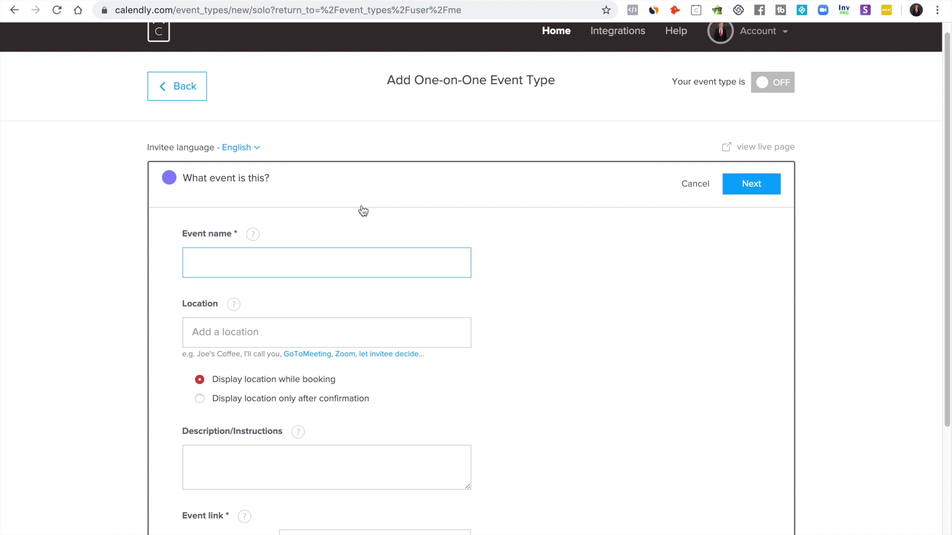
text(The Project EGG h)
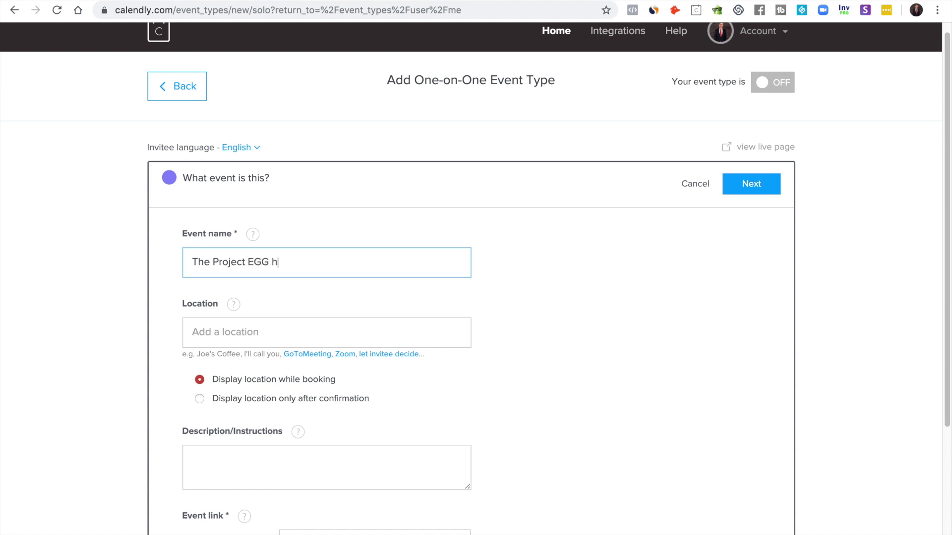
key(BackSpace)
text(Show Appearance)
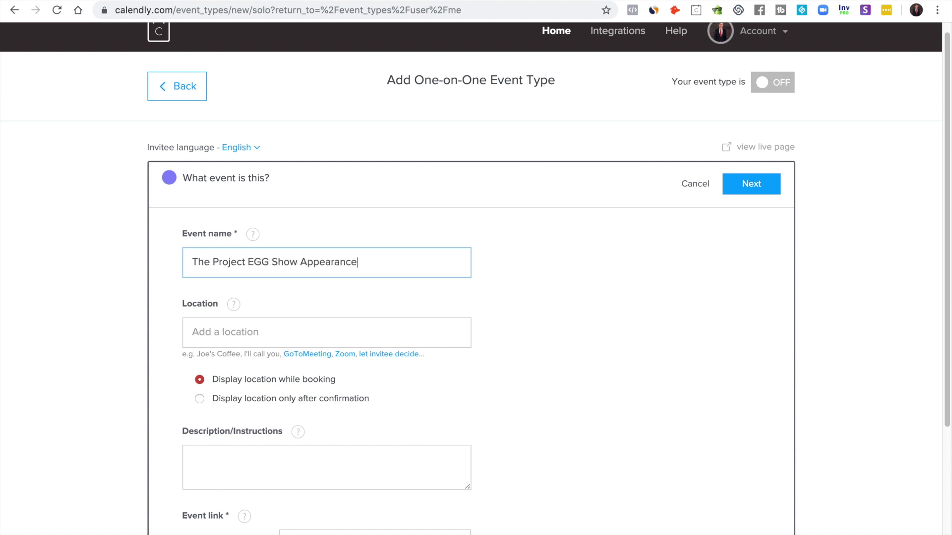
Step: Set Zoom as the event's location
key(Tab)
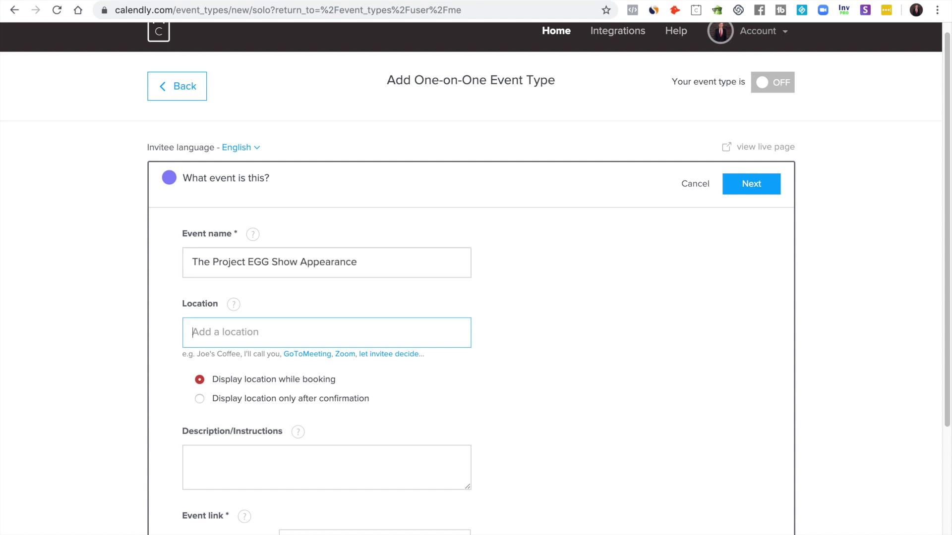
click(346, 356)
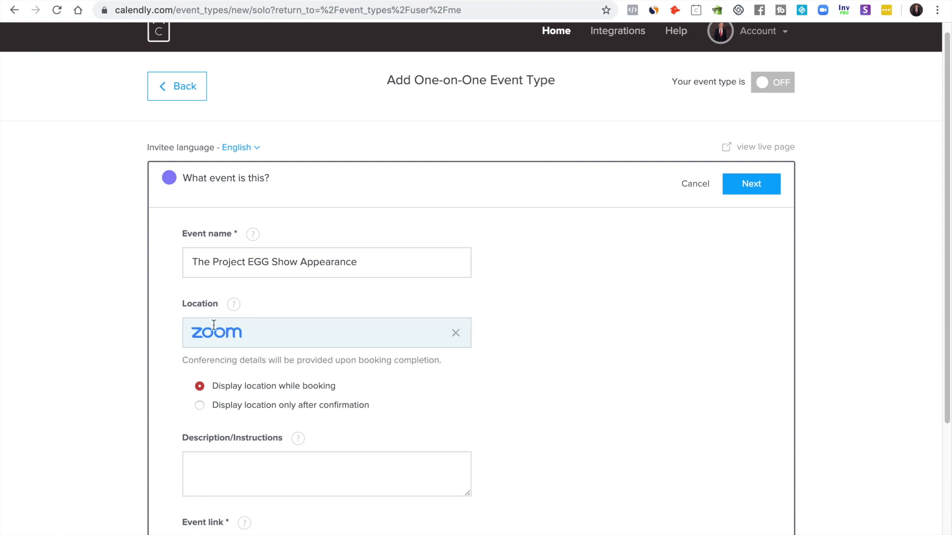
scroll(685, 255, up, 1)
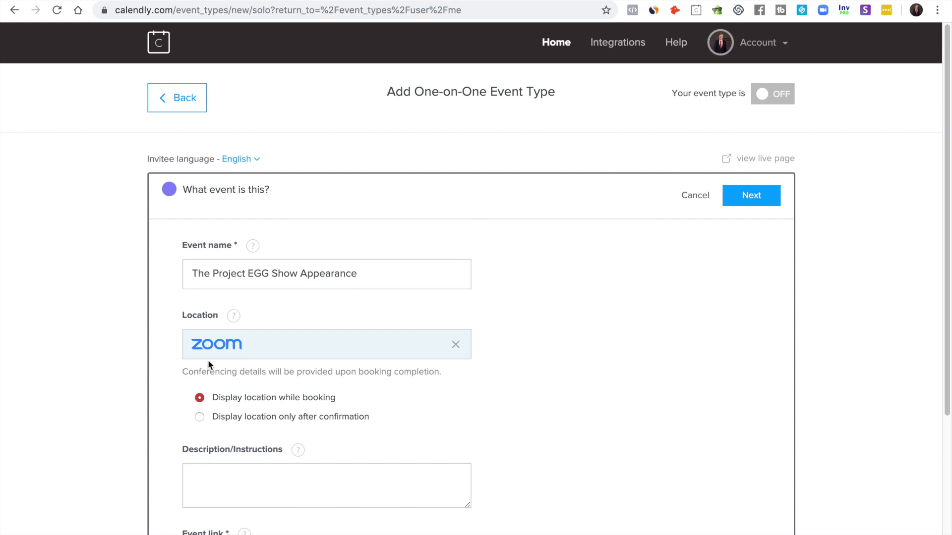
right_click(605, 49)
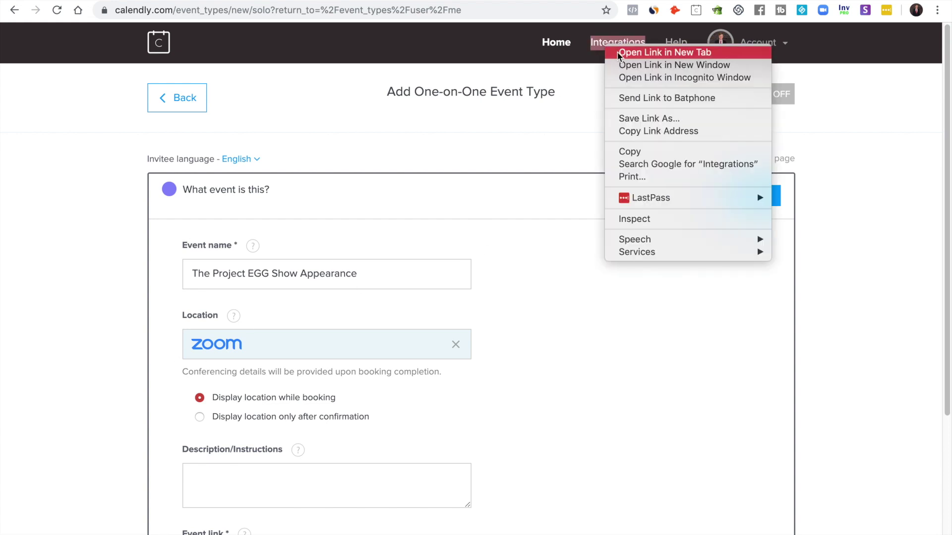
click(240, 31)
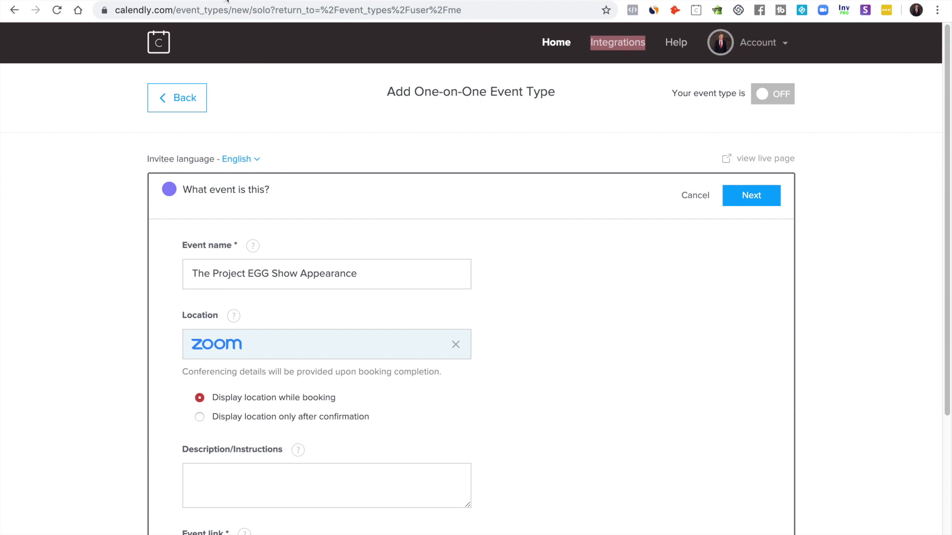
click(227, 10)
text(calendly.com/integrations)
key(Return)
Step: Enter the description 'Please block out 60 minutes for this show. This is audio & video.' and save
scroll(392, 310, down, 2)
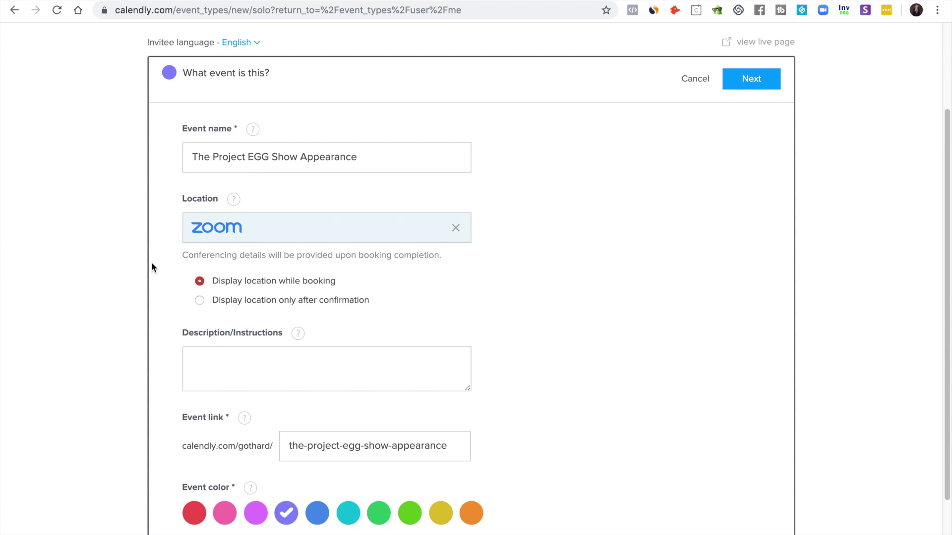
scroll(687, 332, down, 1)
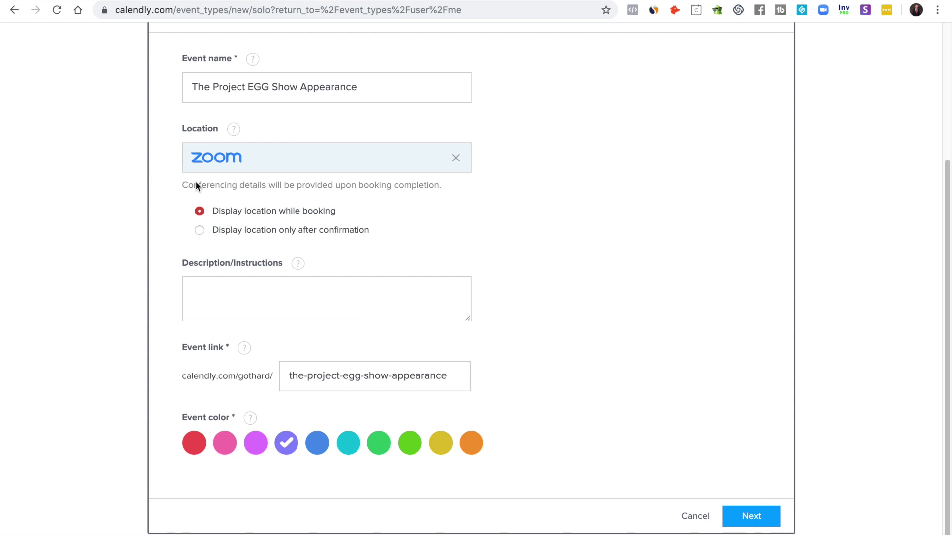
click(239, 280)
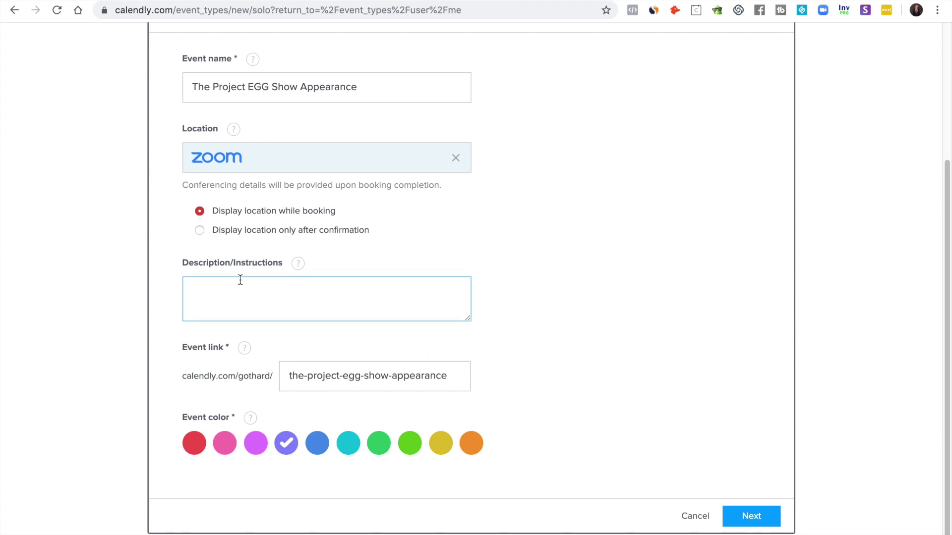
text(Please block out 60 minutes)
key(BackSpace)
text(s f)
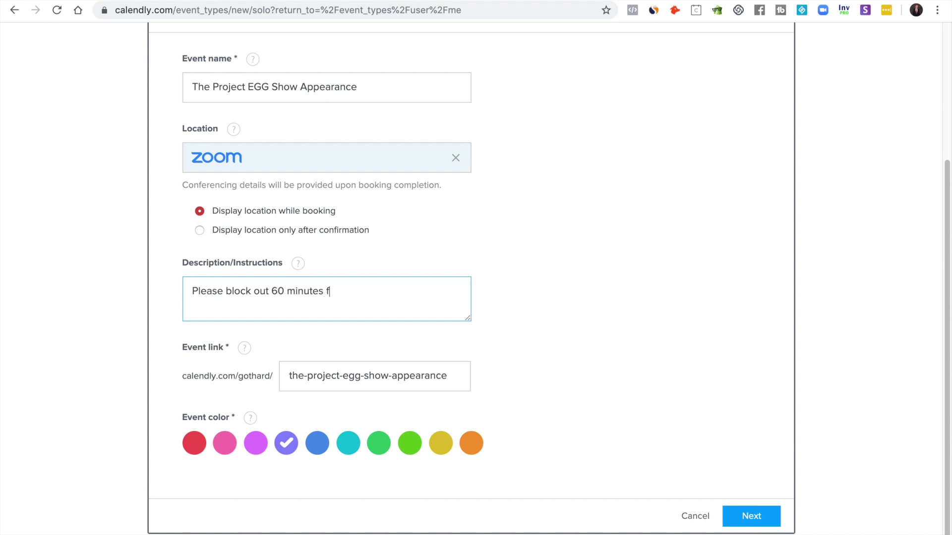
text(or this show. Audio only.)
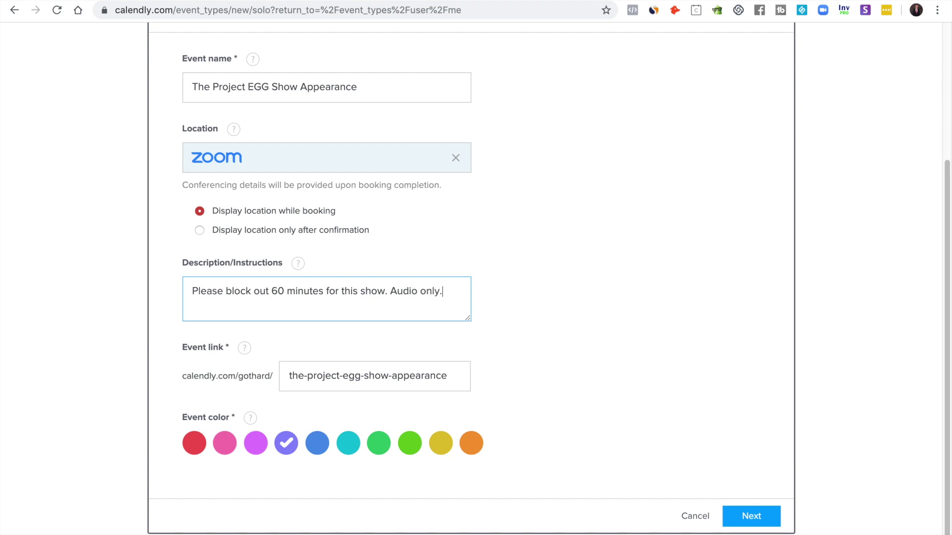
drag(390, 291, 439, 292)
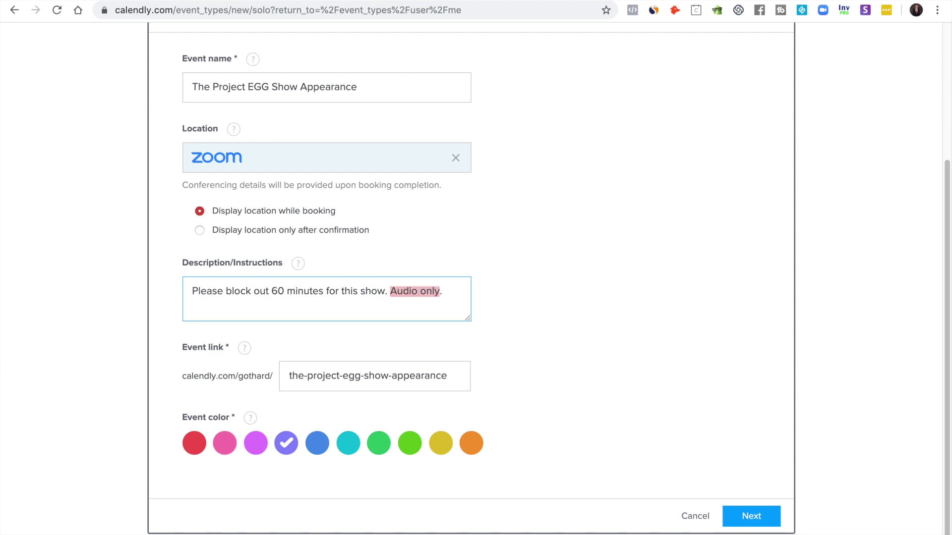
text(This is audio )
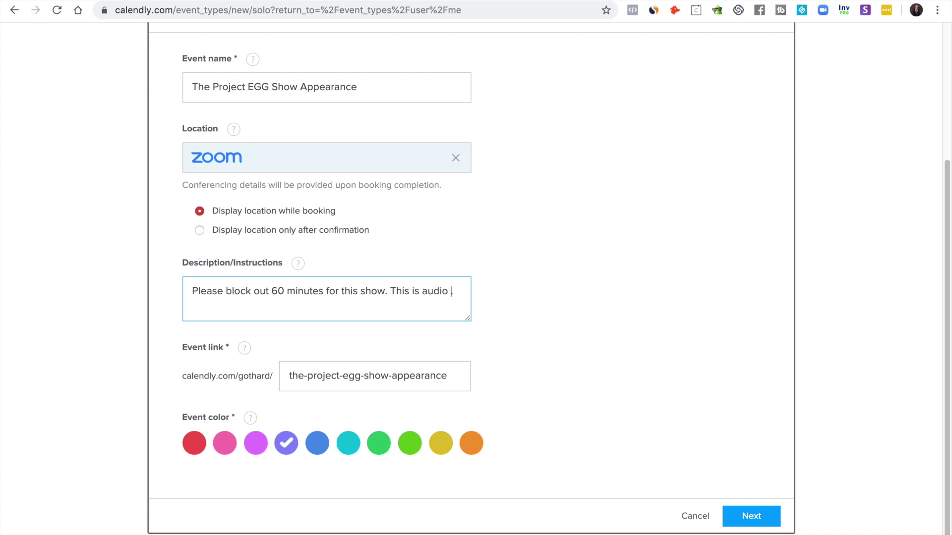
text(& video.)
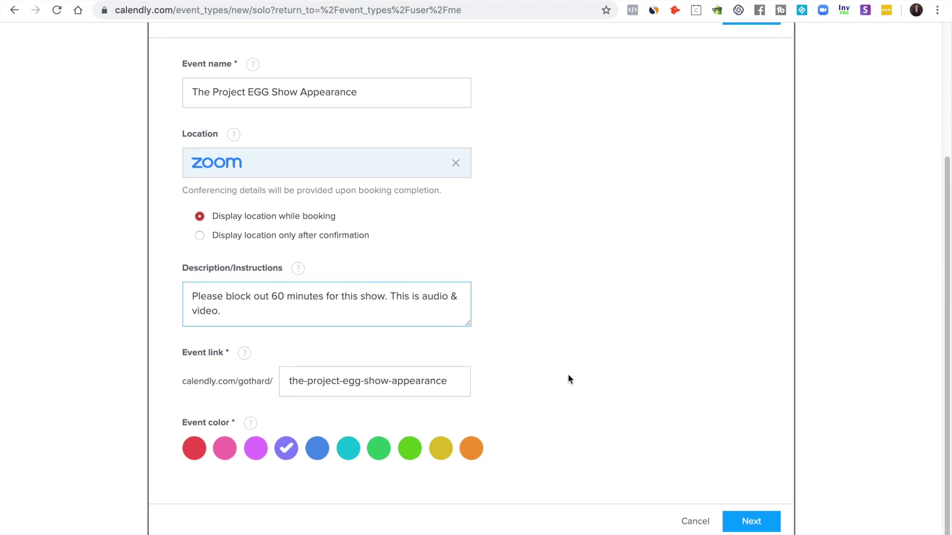
scroll(569, 378, up, 1)
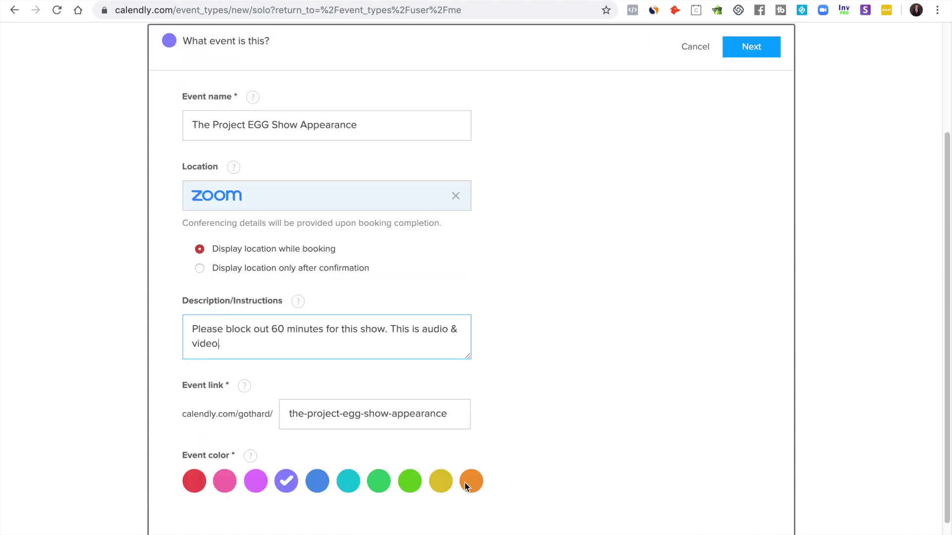
click(750, 50)
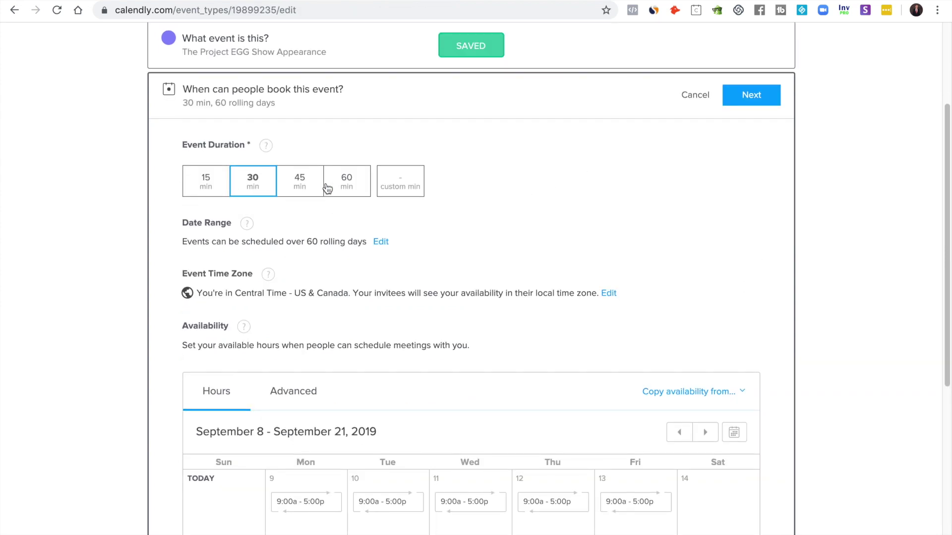
Step: Set the duration to 60 min and the date range to indefinitely into the future
click(345, 190)
scroll(643, 236, down, 3)
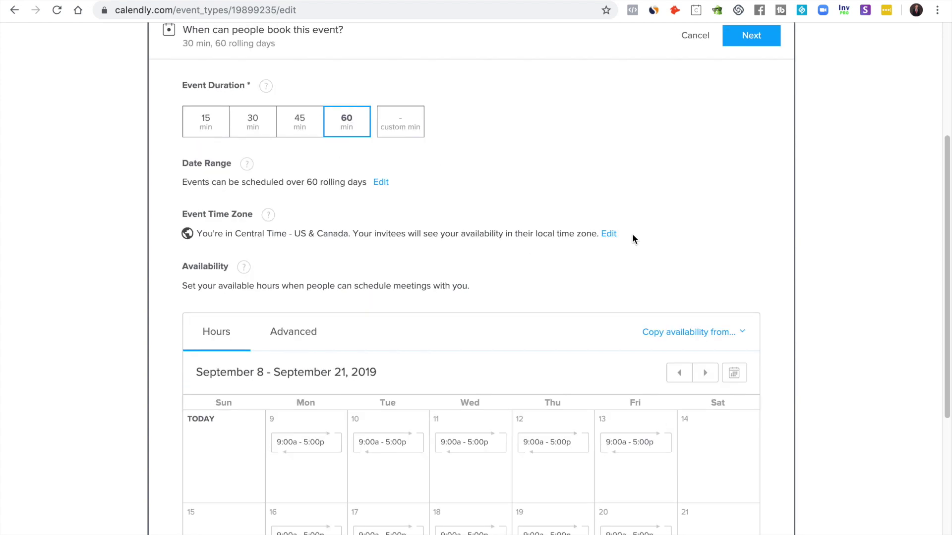
click(381, 125)
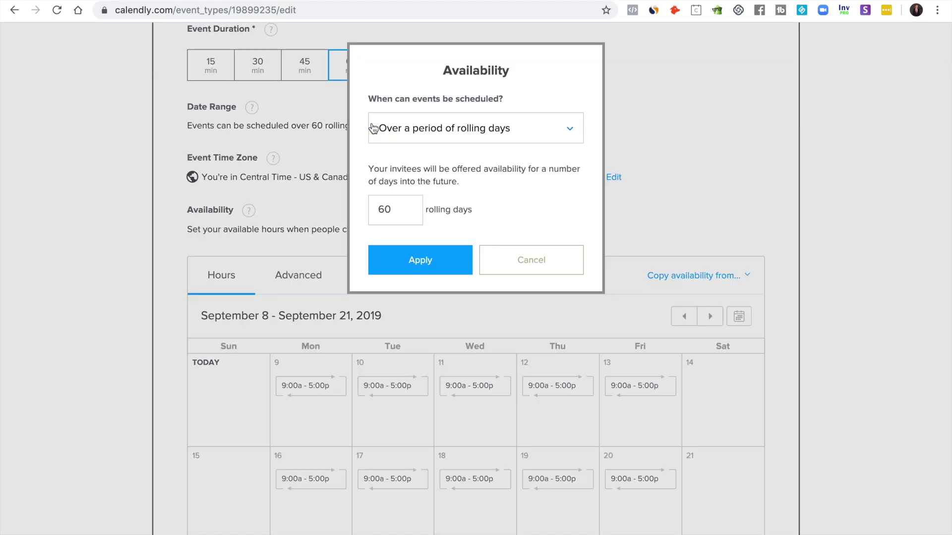
click(535, 133)
click(397, 228)
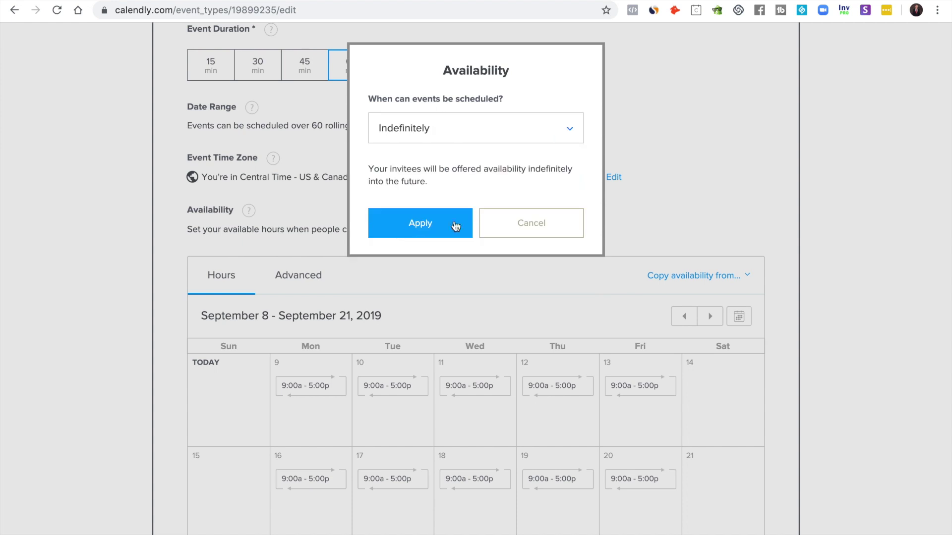
click(415, 226)
scroll(569, 193, down, 1)
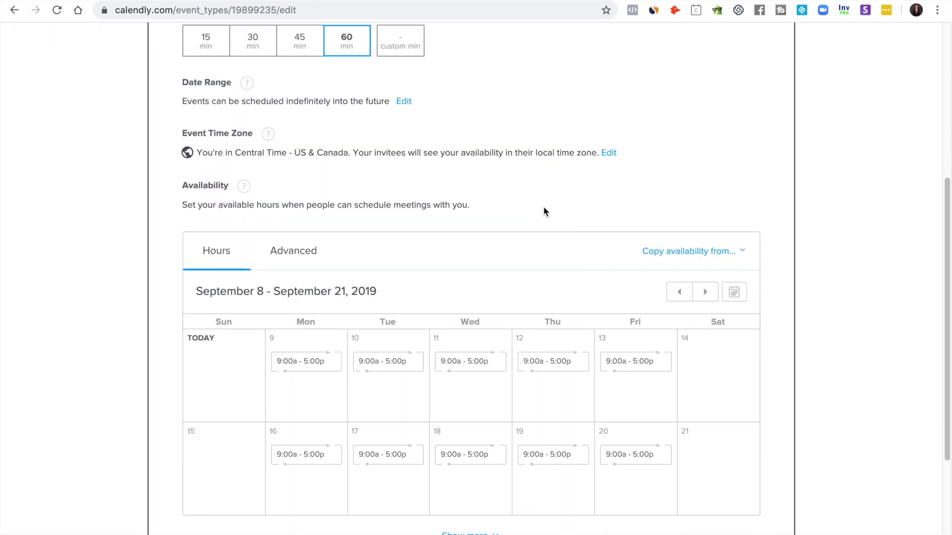
scroll(543, 208, down, 1)
Step: Review the weekday 9:00a–5:00p availability, then switch to the Advanced availability settings
scroll(540, 231, down, 5)
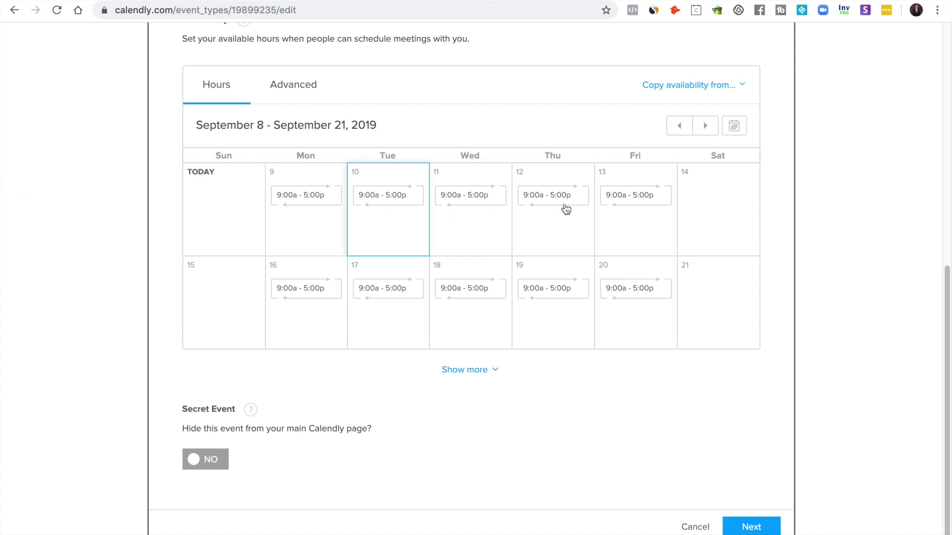
scroll(470, 308, up, 2)
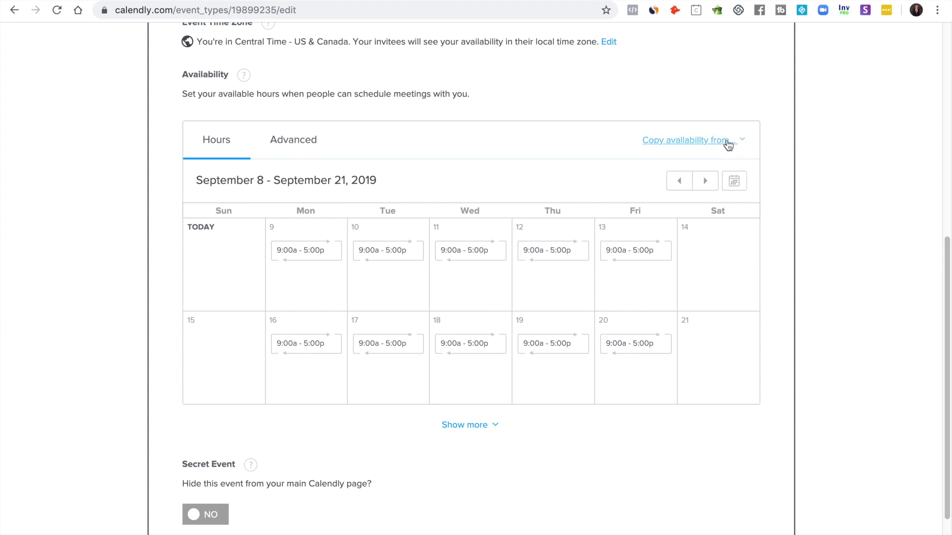
scroll(704, 148, up, 8)
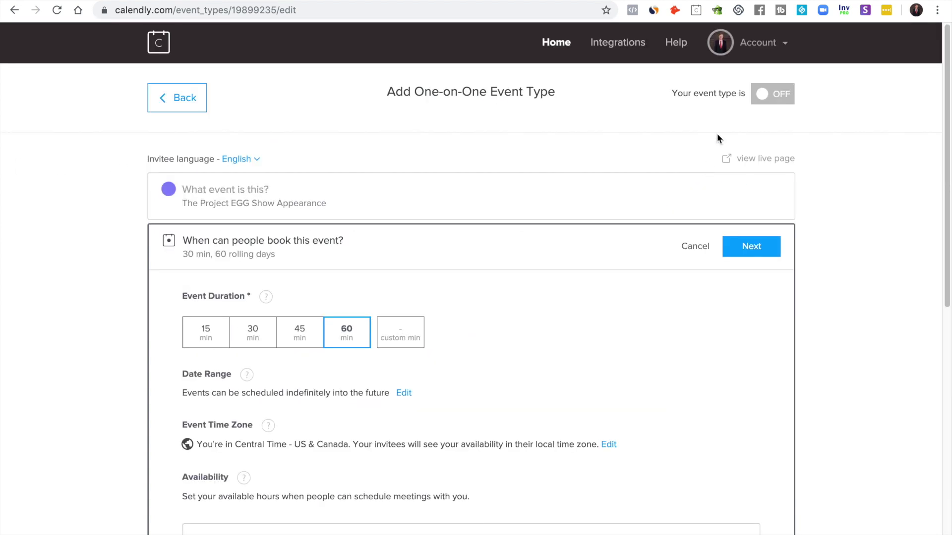
scroll(701, 310, down, 7)
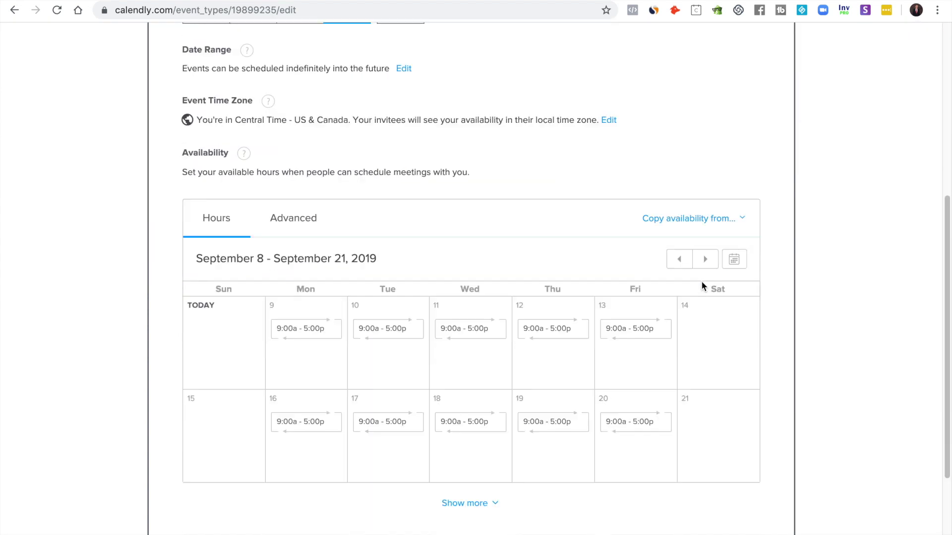
click(275, 182)
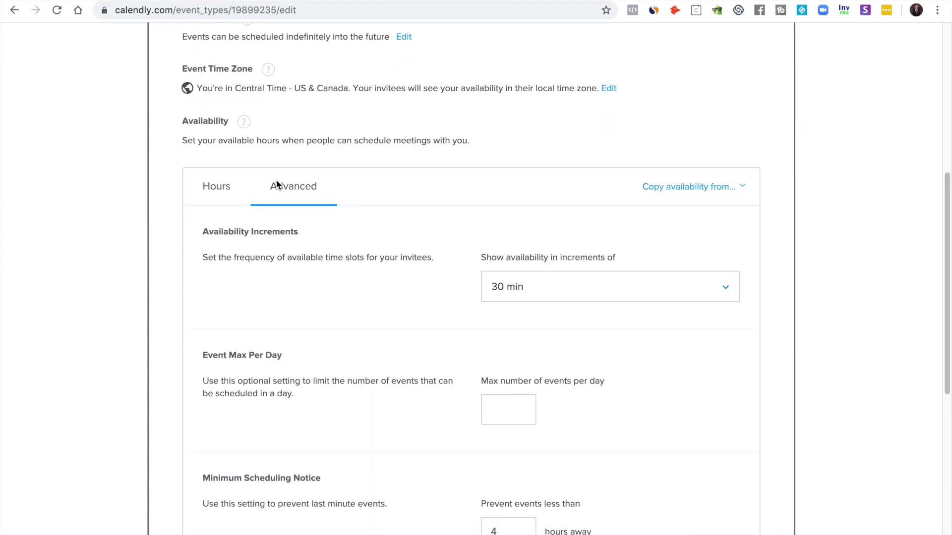
scroll(276, 197, down, 5)
scroll(328, 194, up, 1)
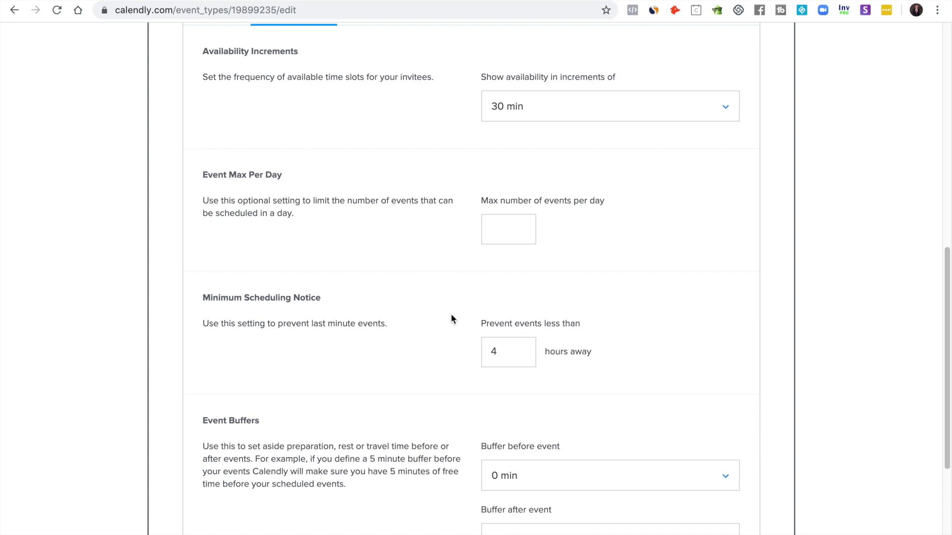
scroll(349, 370, up, 1)
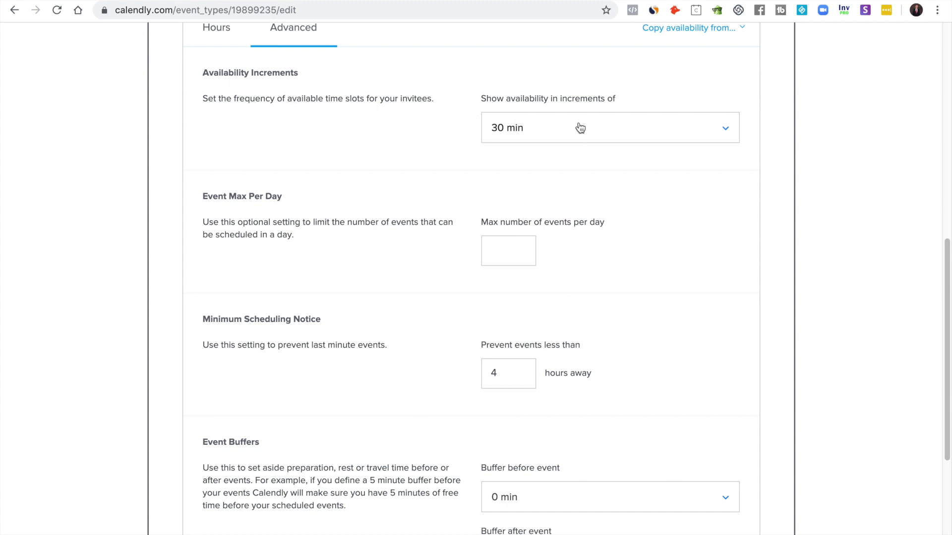
click(535, 129)
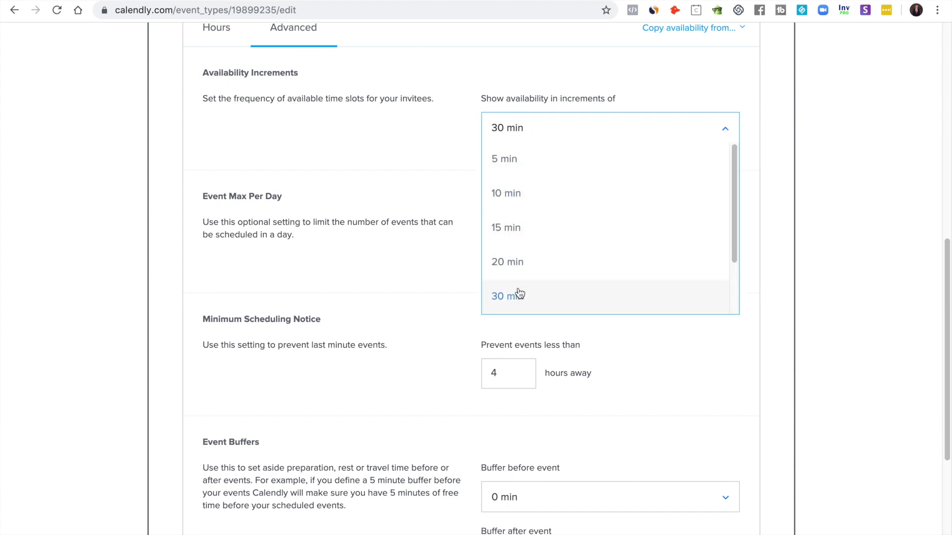
scroll(519, 294, down, 2)
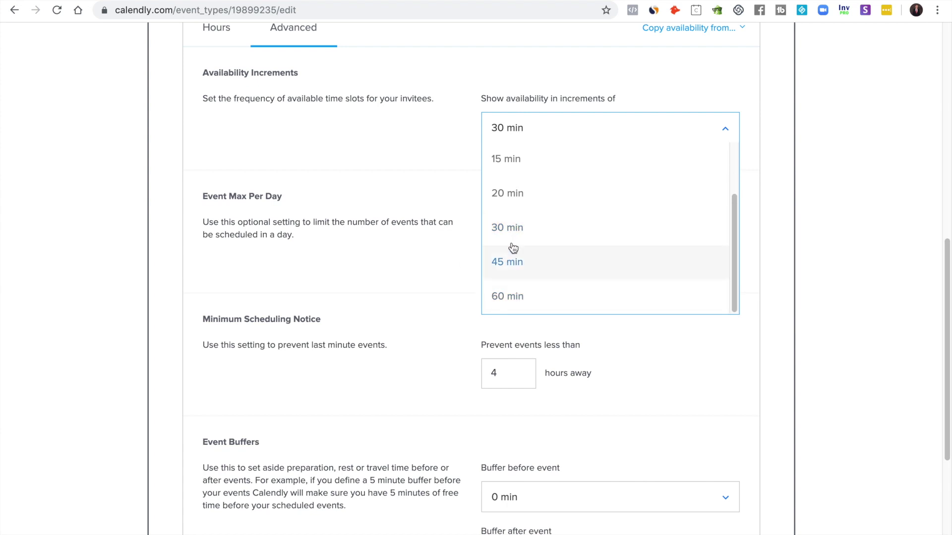
click(385, 135)
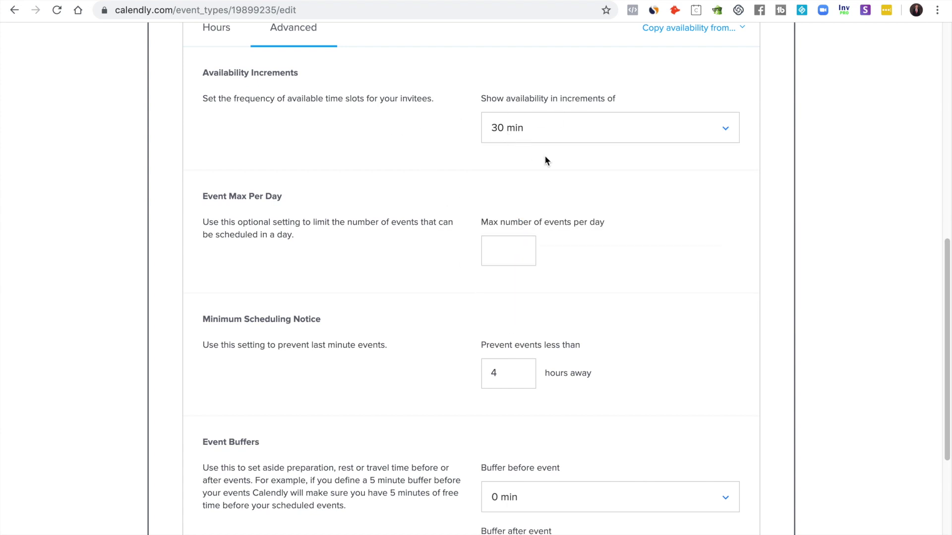
scroll(544, 158, down, 2)
click(508, 182)
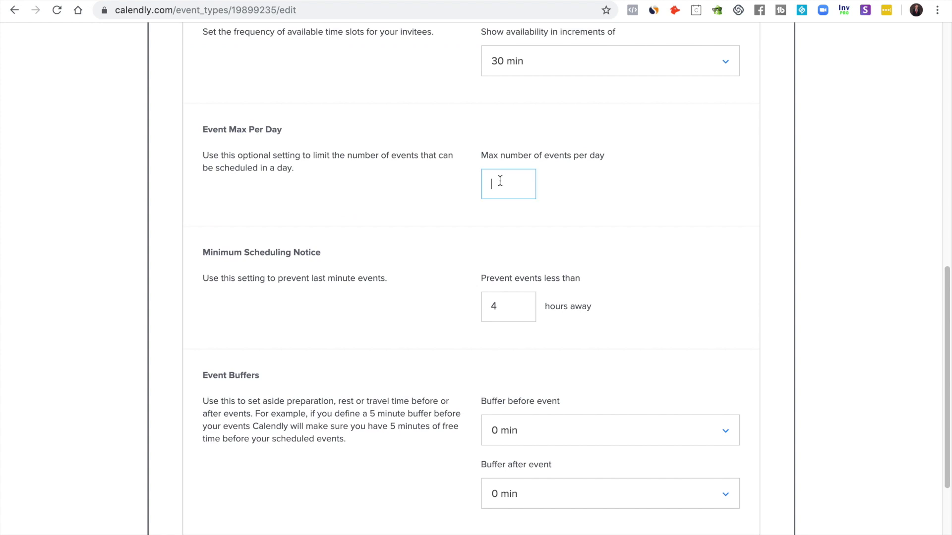
drag(604, 156, 480, 152)
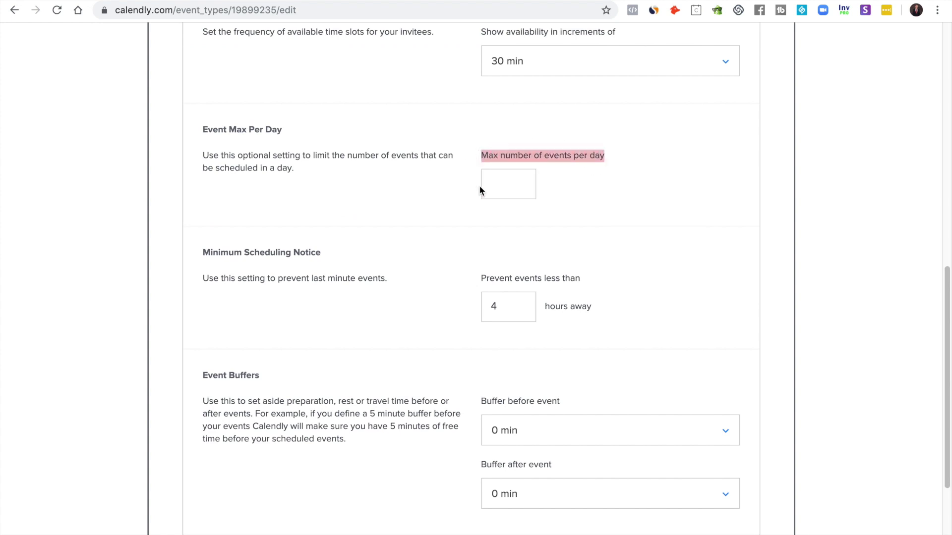
click(508, 183)
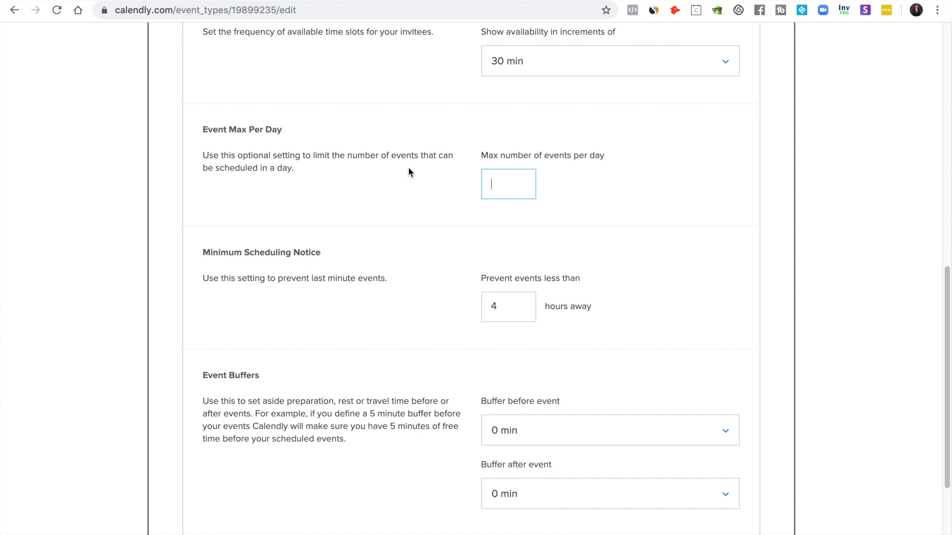
Step: Change the minimum scheduling notice from 4 hours to 72 hours
drag(473, 154, 605, 158)
click(412, 191)
scroll(482, 157, down, 3)
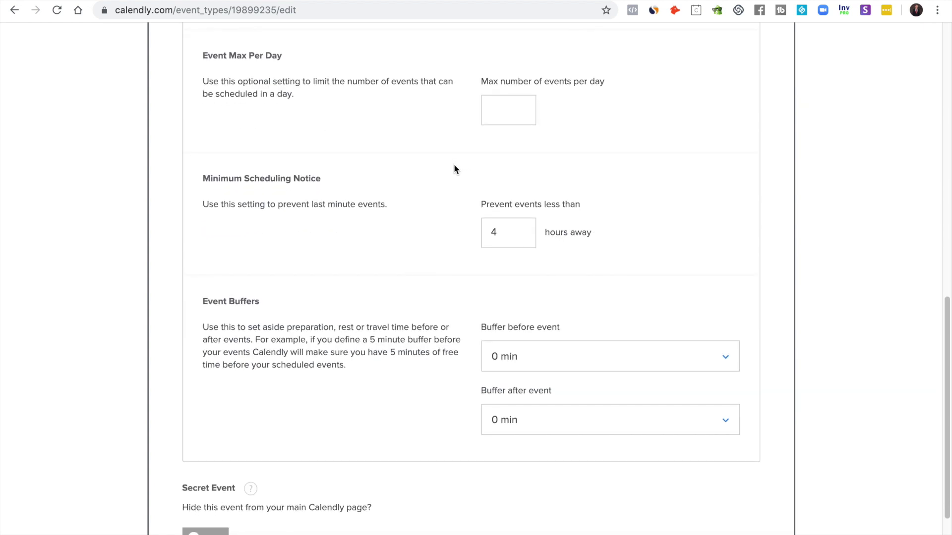
scroll(466, 162, down, 1)
double_click(497, 216)
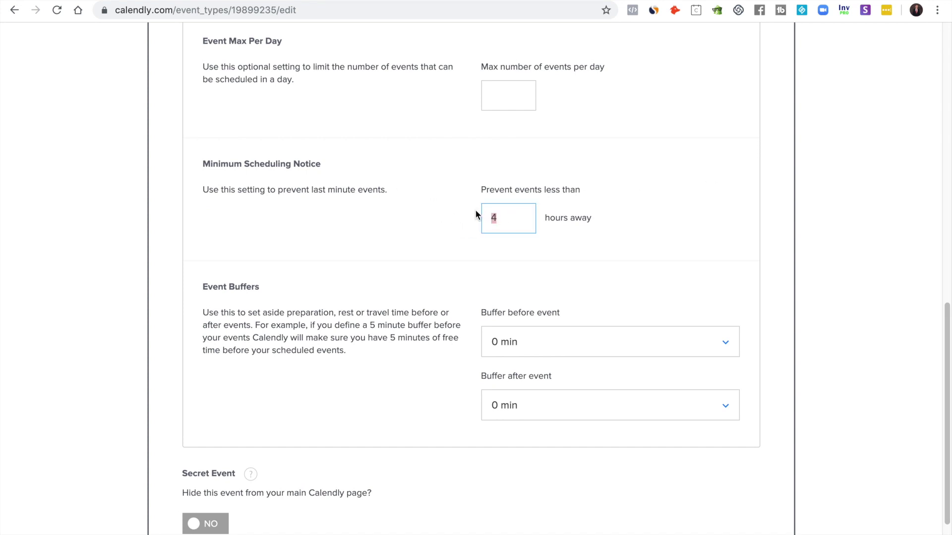
text(72)
click(456, 198)
Step: Set both Buffer before event and Buffer after event to 30 min
scroll(659, 290, down, 2)
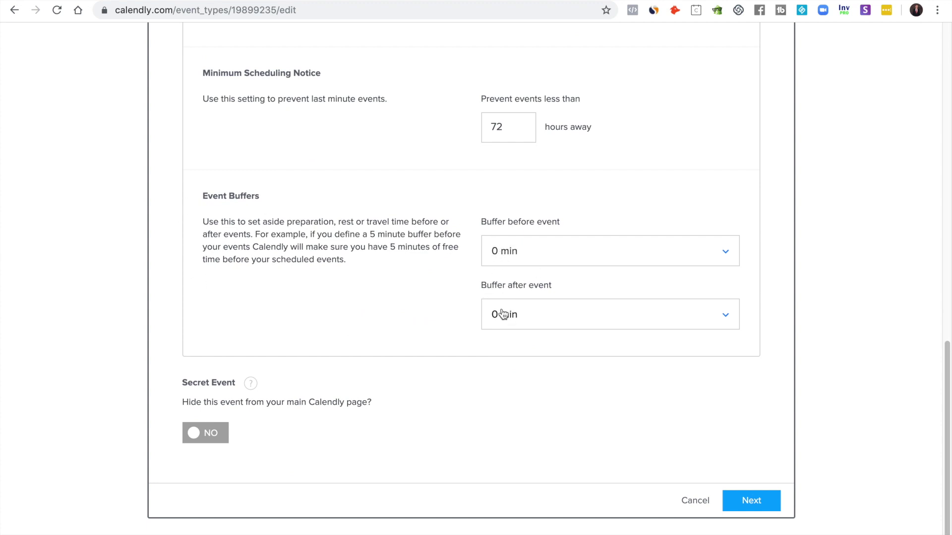
click(543, 317)
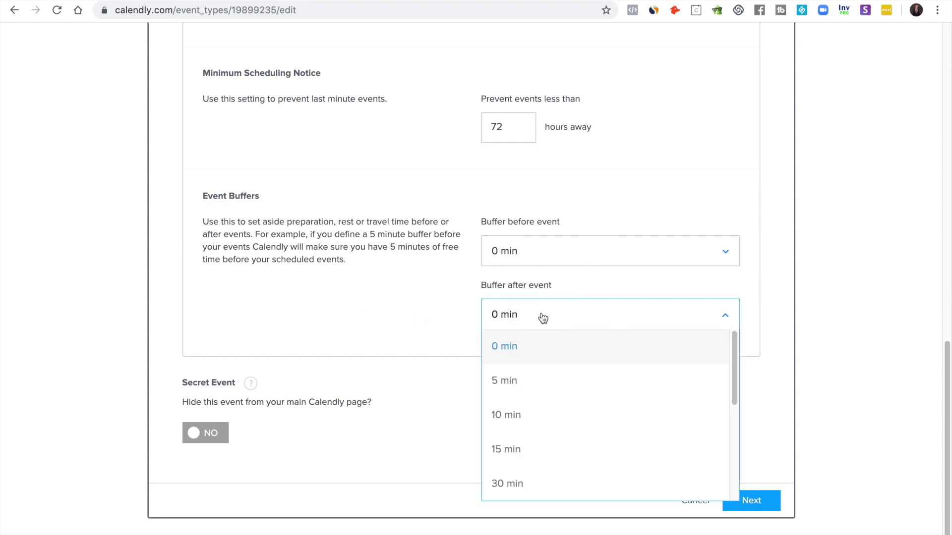
click(542, 254)
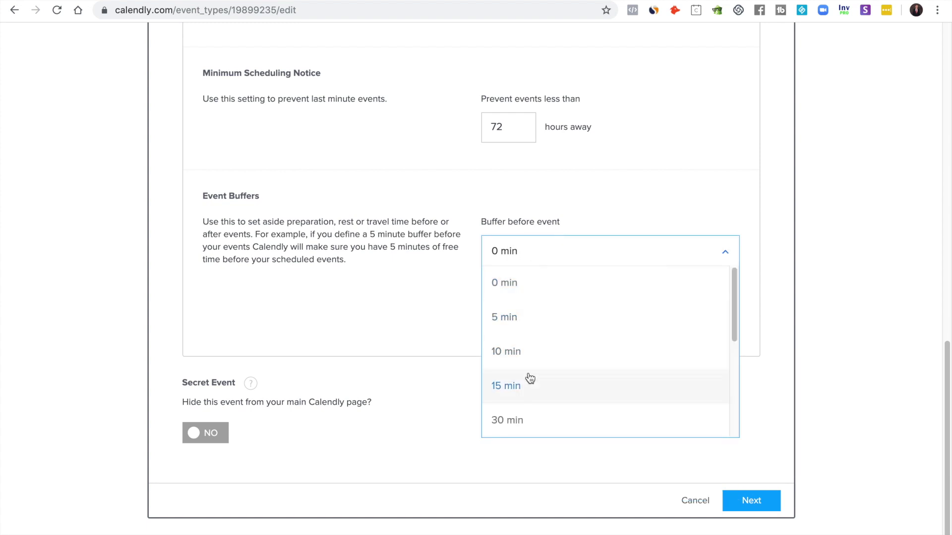
click(529, 383)
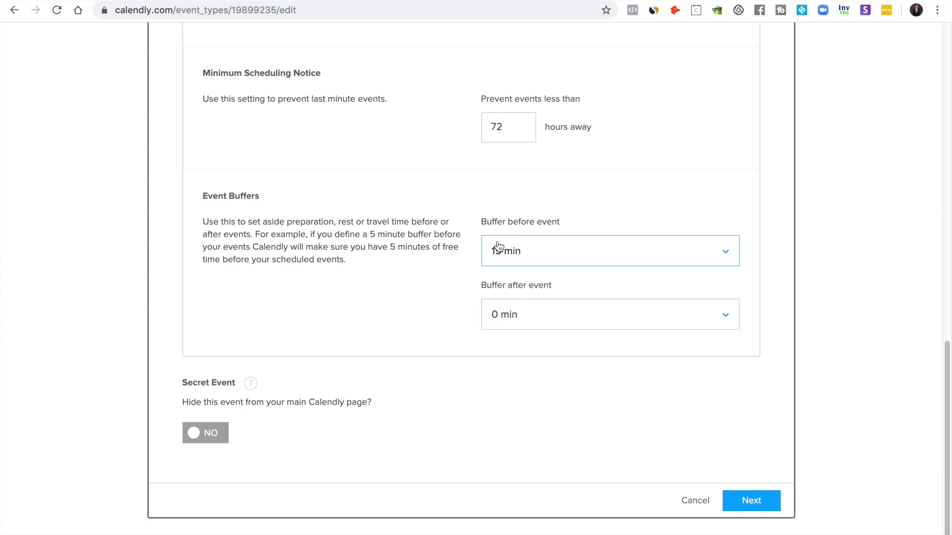
click(523, 258)
scroll(530, 312, down, 5)
scroll(527, 315, up, 5)
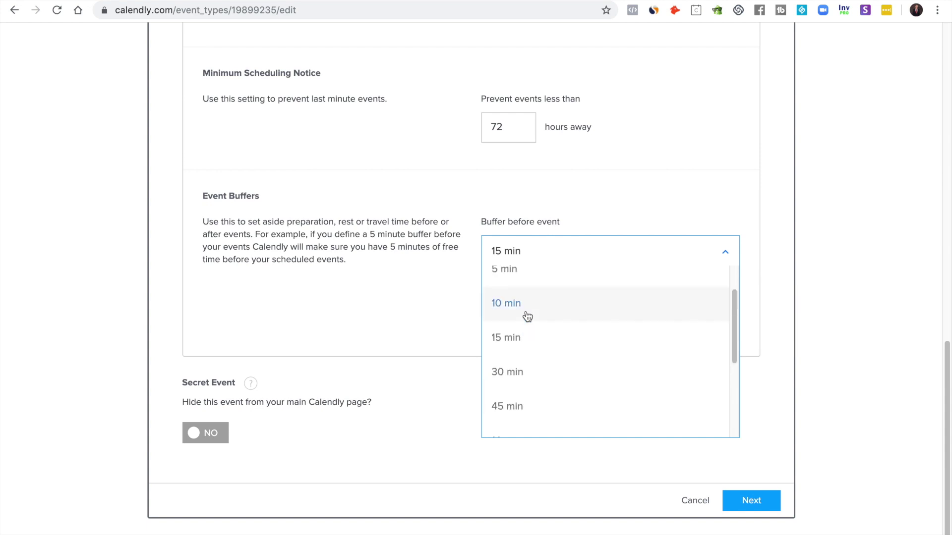
click(537, 419)
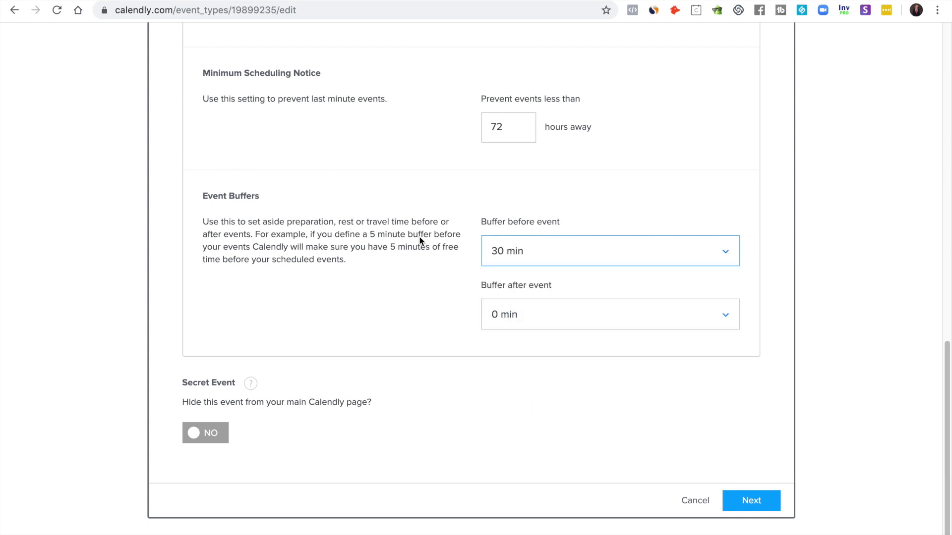
click(453, 270)
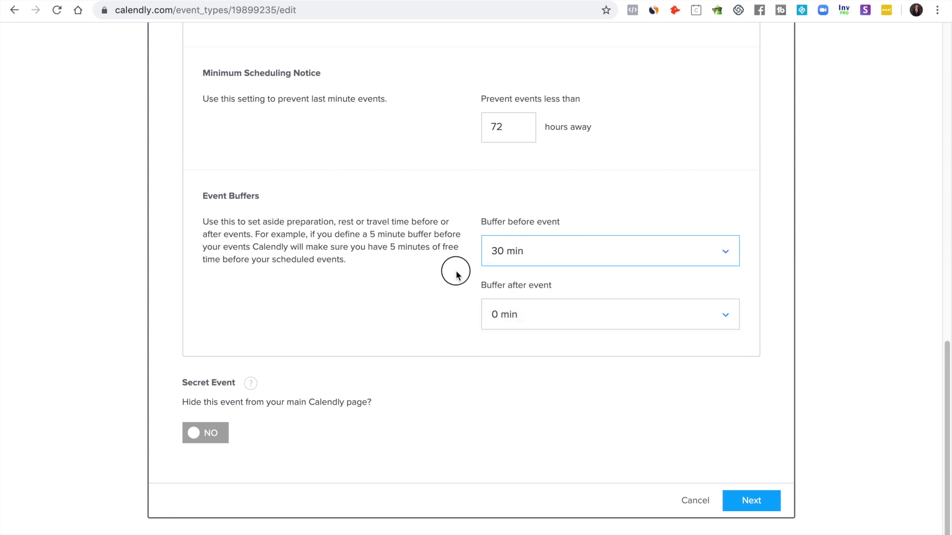
click(515, 316)
scroll(534, 382, down, 4)
scroll(523, 367, up, 1)
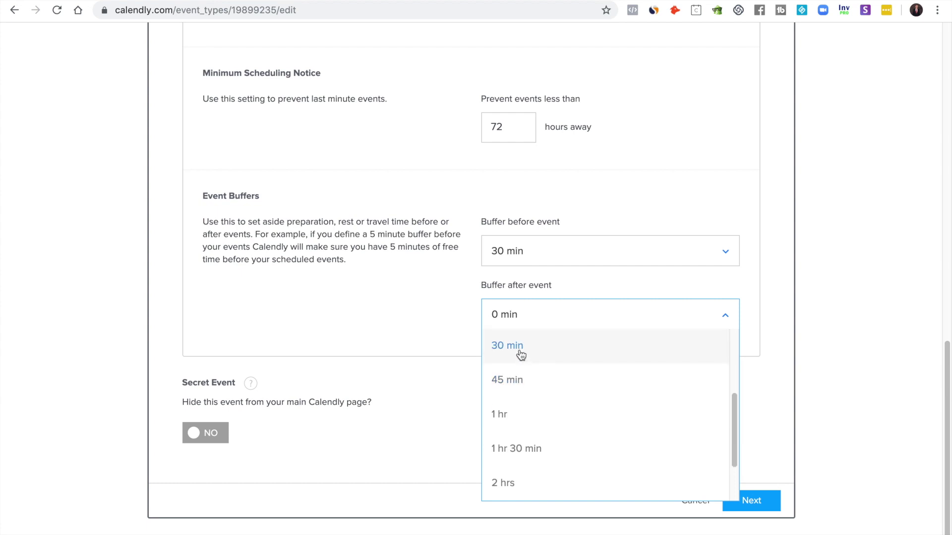
click(520, 356)
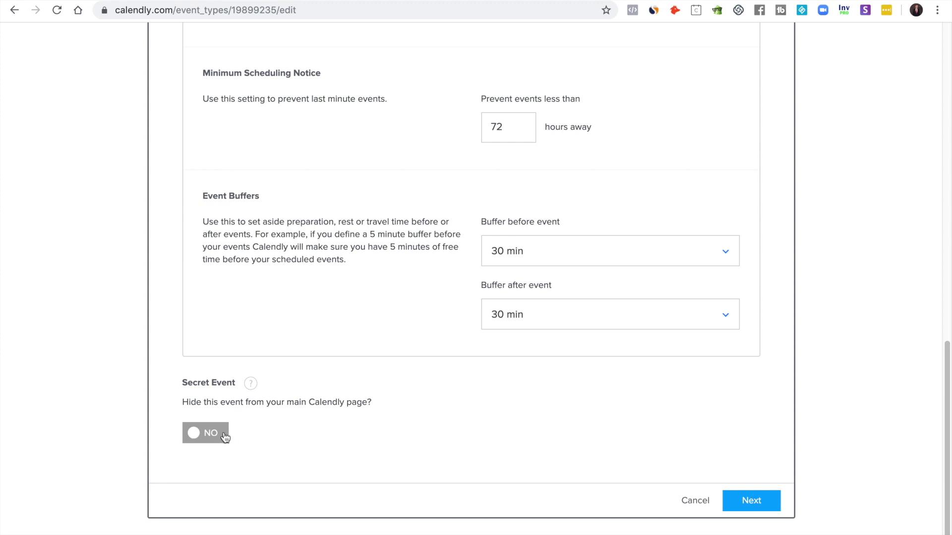
Step: Turn Secret Event on to hide the event from the main Calendly page
click(194, 436)
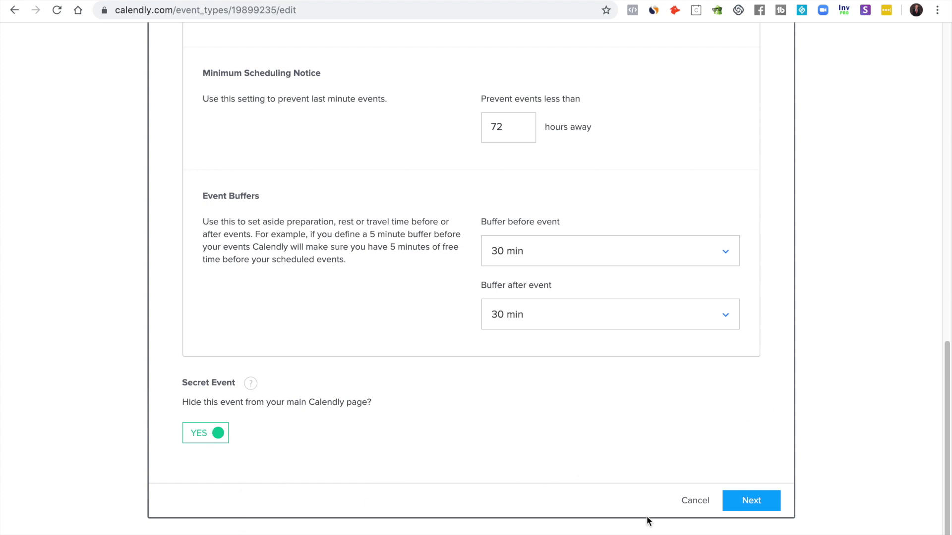
scroll(724, 496, up, 5)
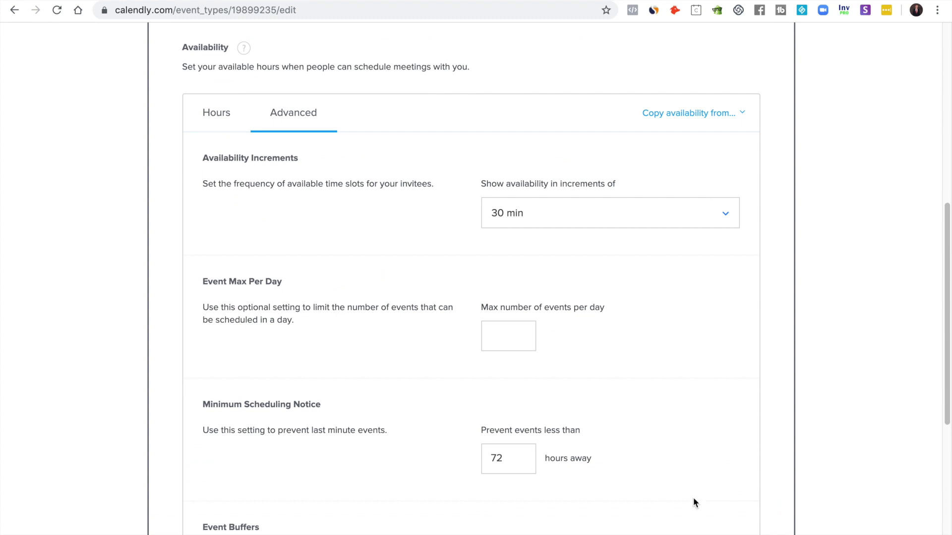
scroll(693, 497, down, 5)
scroll(322, 62, up, 4)
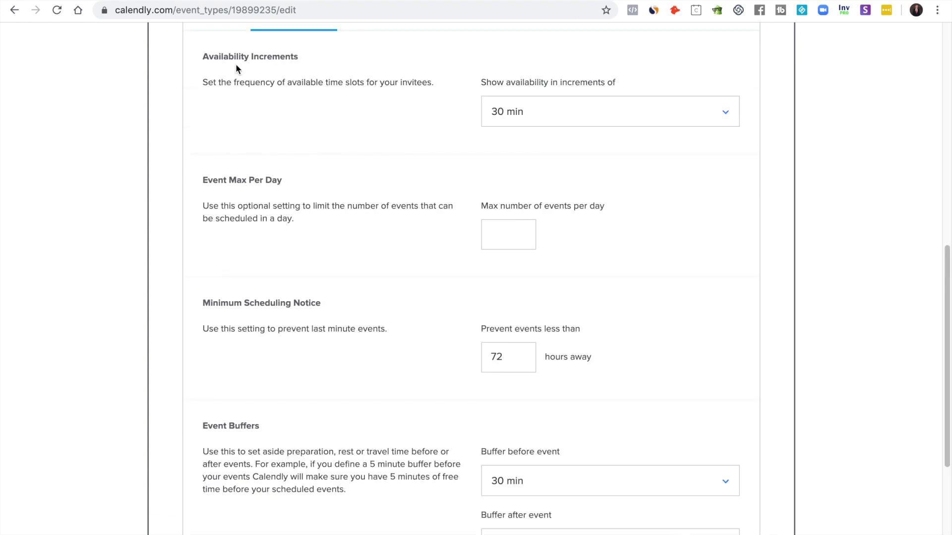
scroll(236, 68, up, 2)
Step: Browse the weekly 9:00a–5:00p hours for September 8–21, then save the availability settings
click(224, 52)
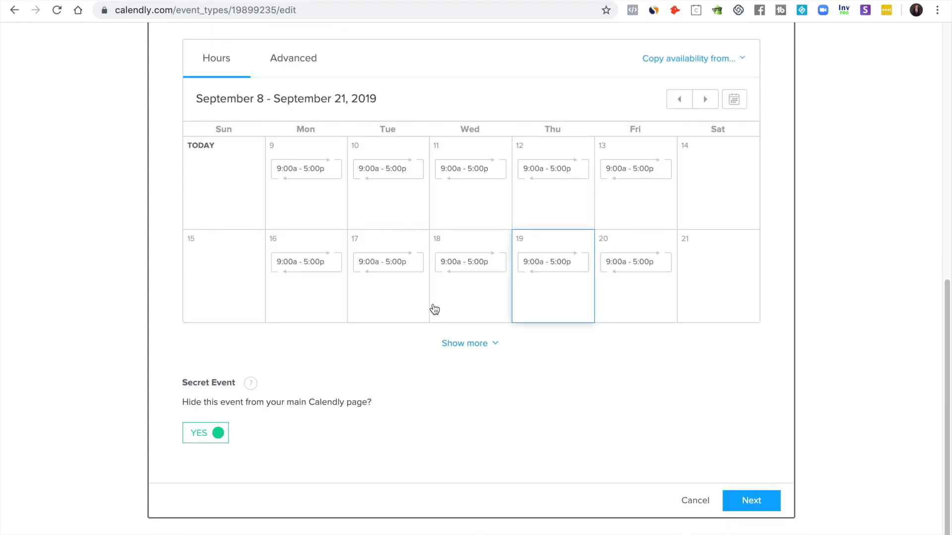
click(704, 99)
click(680, 99)
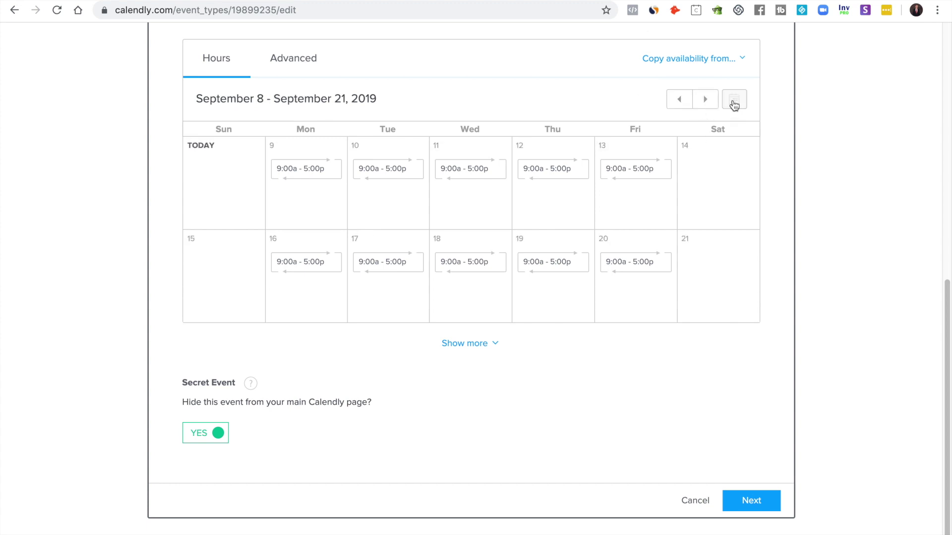
click(733, 101)
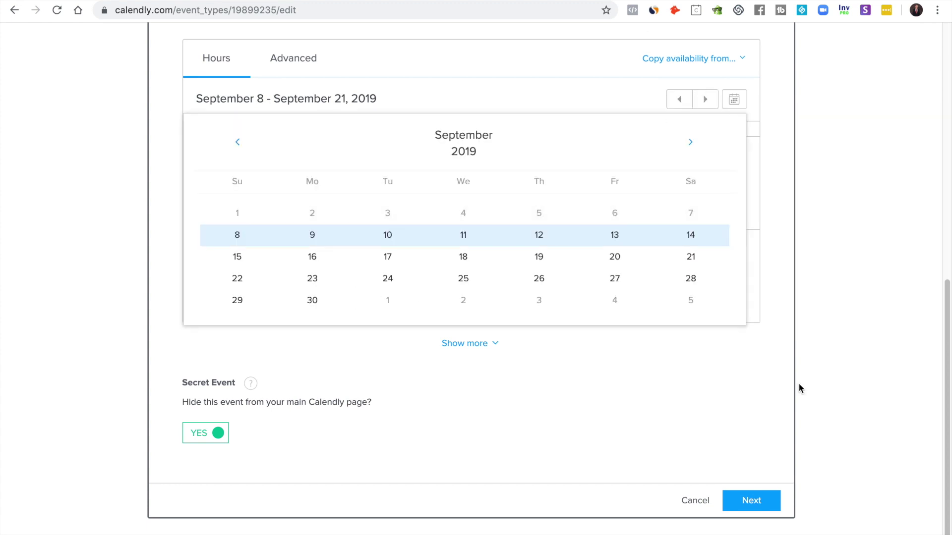
click(896, 370)
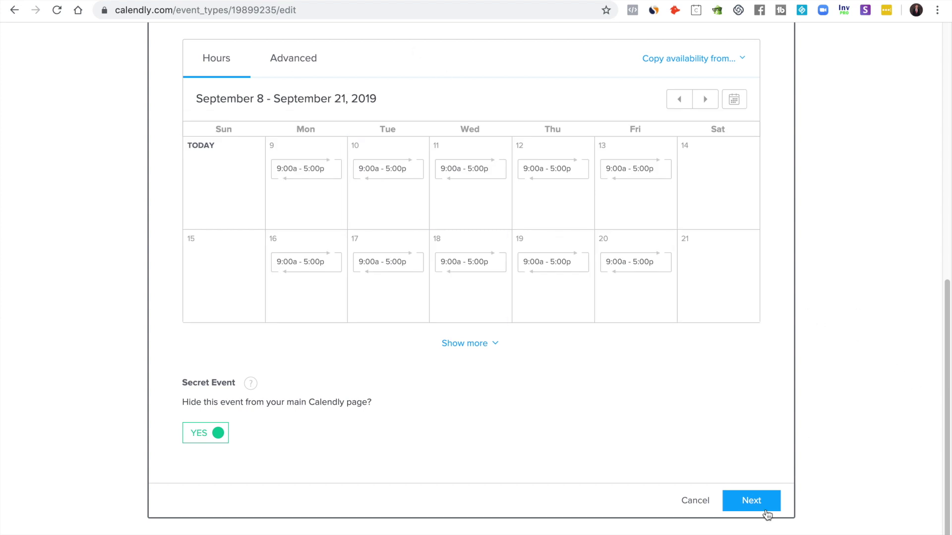
click(754, 499)
Step: Bring up the invitee questions editor and scroll to the meeting preparation question
scroll(758, 506, down, 1)
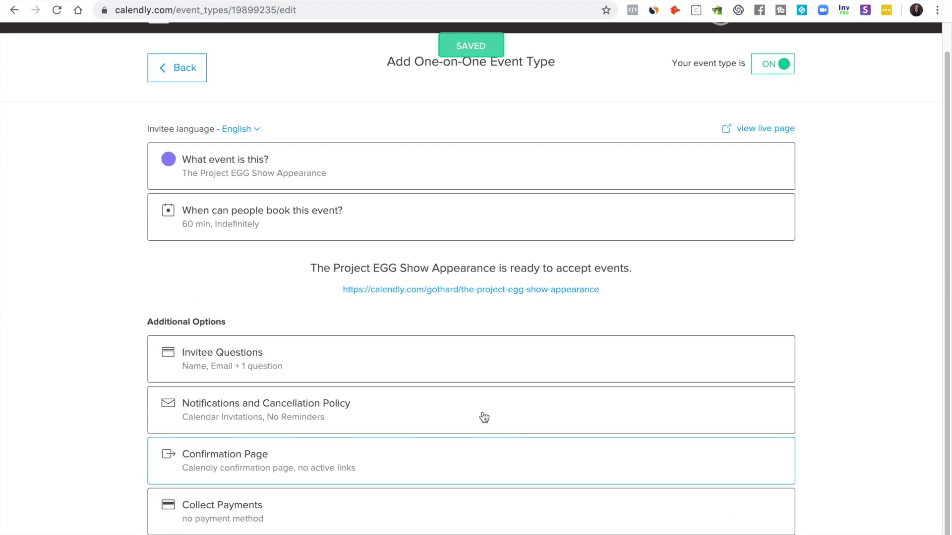
click(357, 362)
scroll(512, 366, down, 2)
scroll(512, 366, down, 2)
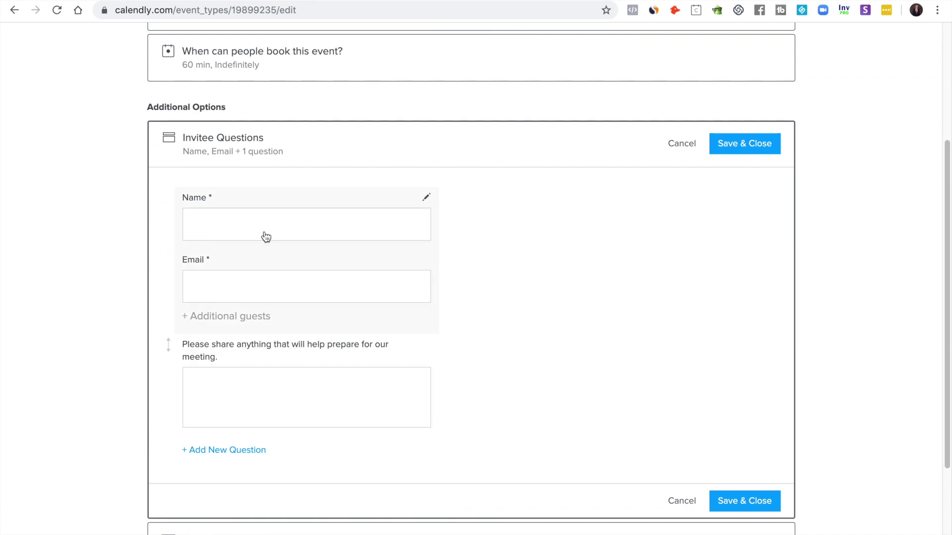
scroll(356, 321, down, 1)
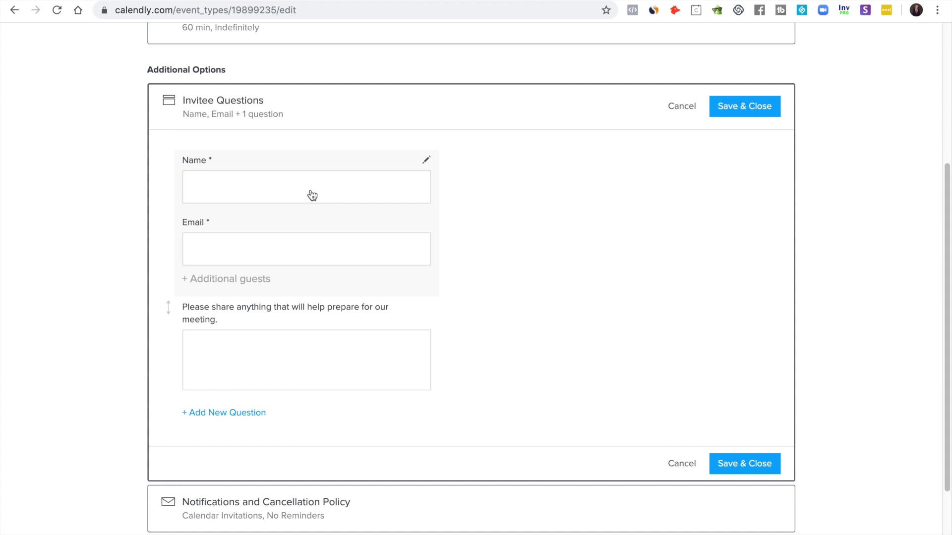
scroll(215, 303, down, 1)
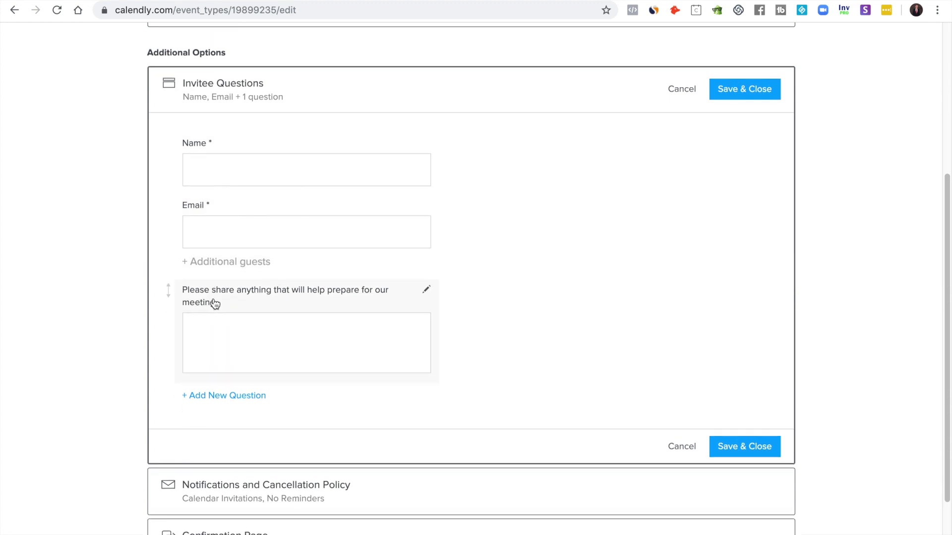
Step: Reword that question to 'Your official bio' and mark it required
click(430, 293)
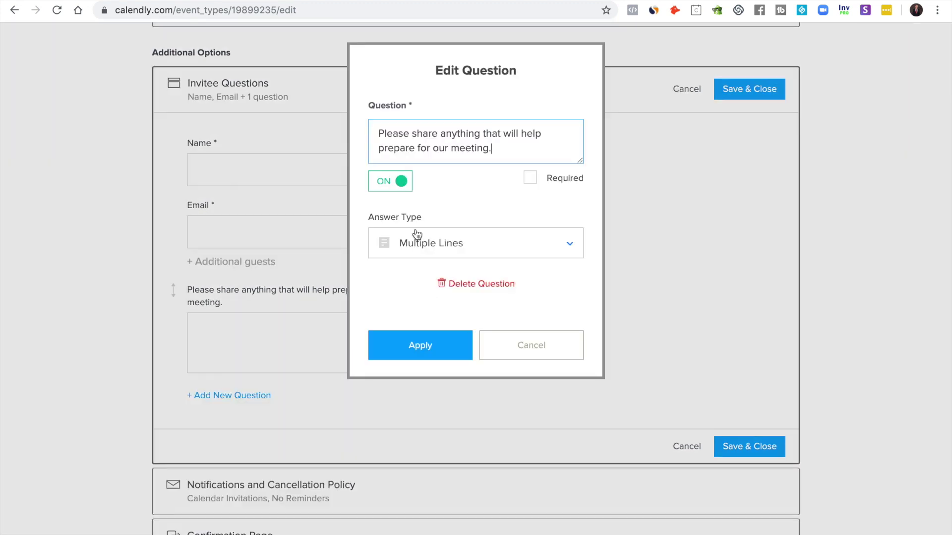
triple_click(426, 157)
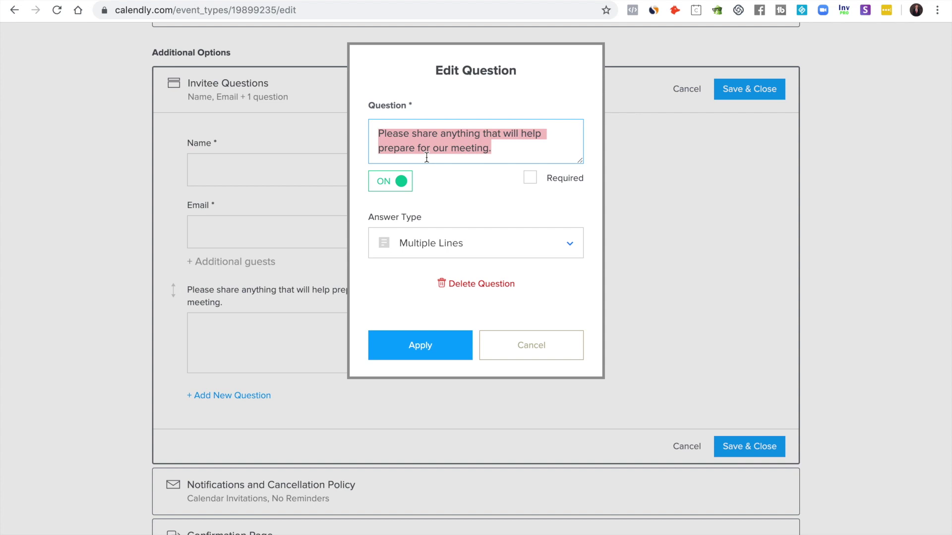
text(Your official bio)
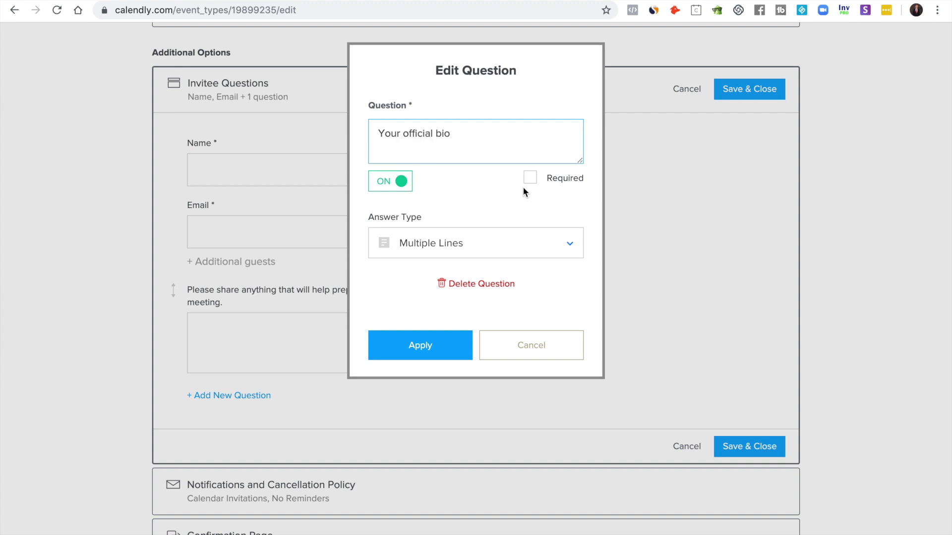
click(529, 179)
Step: Apply the bio question, then add a required question 'Your official headshot URL'
click(446, 343)
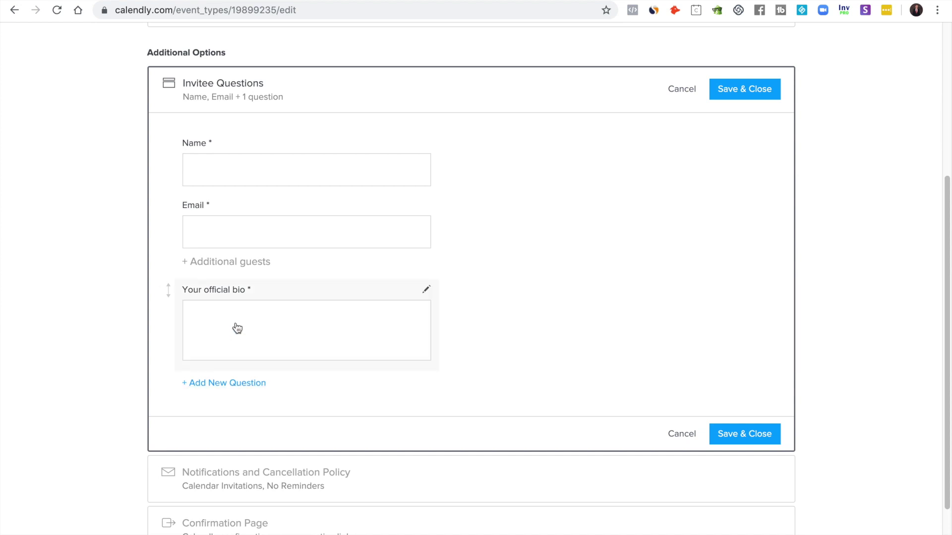
click(228, 382)
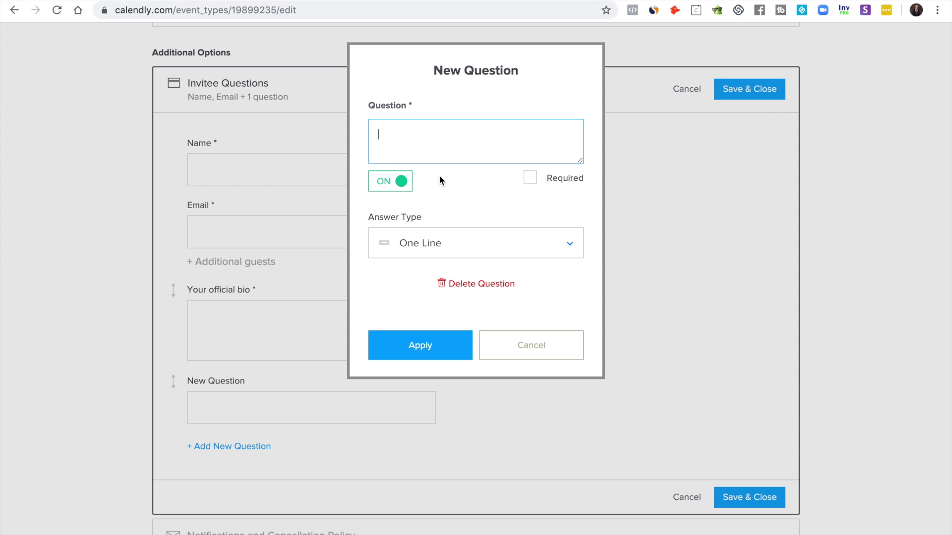
text(Your official headshot )
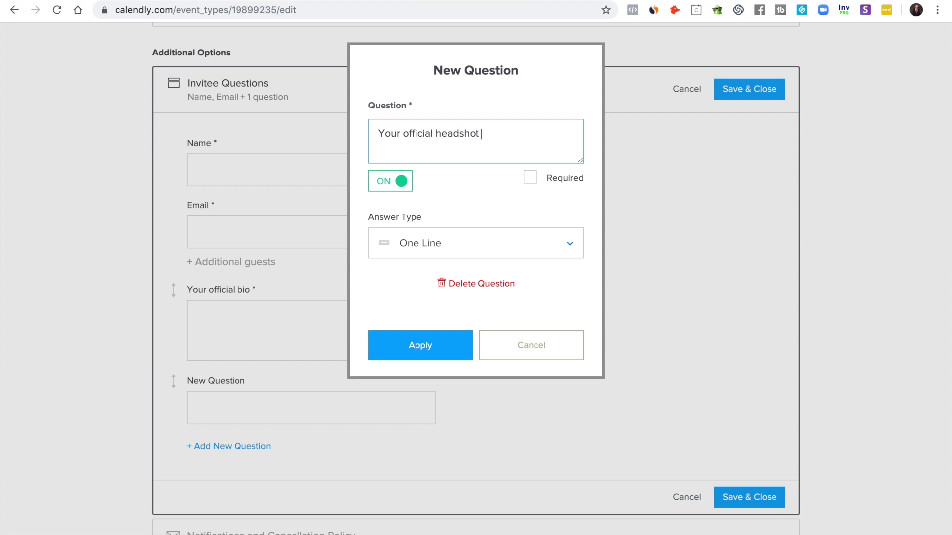
text(URL)
click(530, 178)
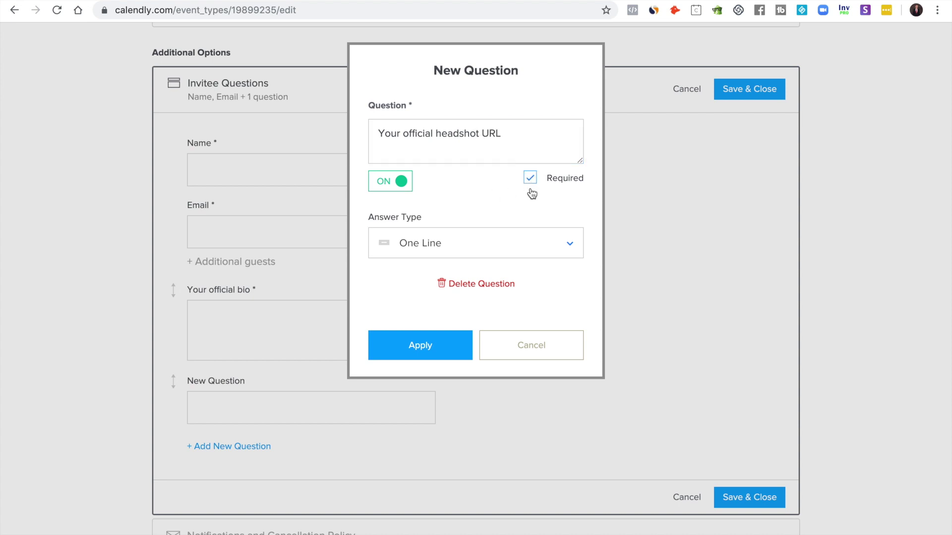
click(419, 333)
click(417, 351)
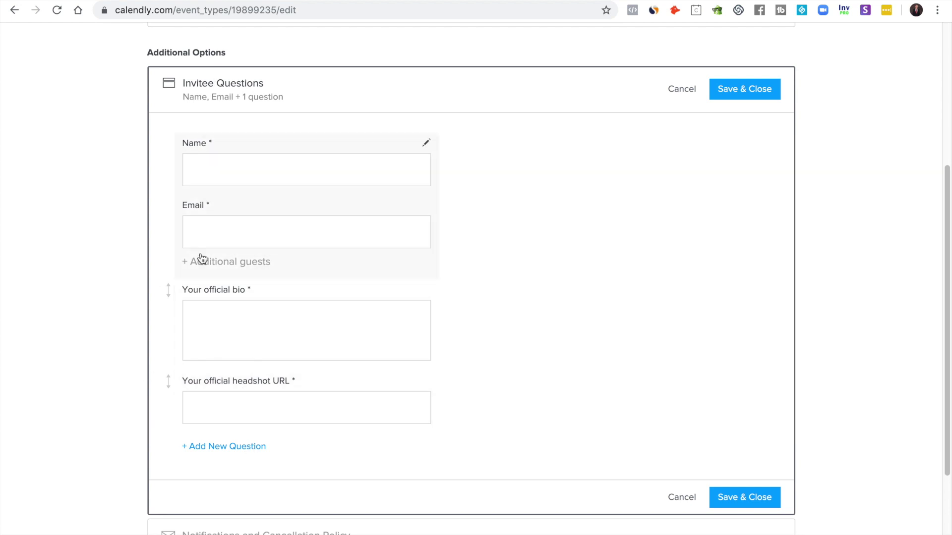
Step: Add a Radio Buttons question 'Please confirm you will NOT pitch on this show' with one answer slot
click(216, 448)
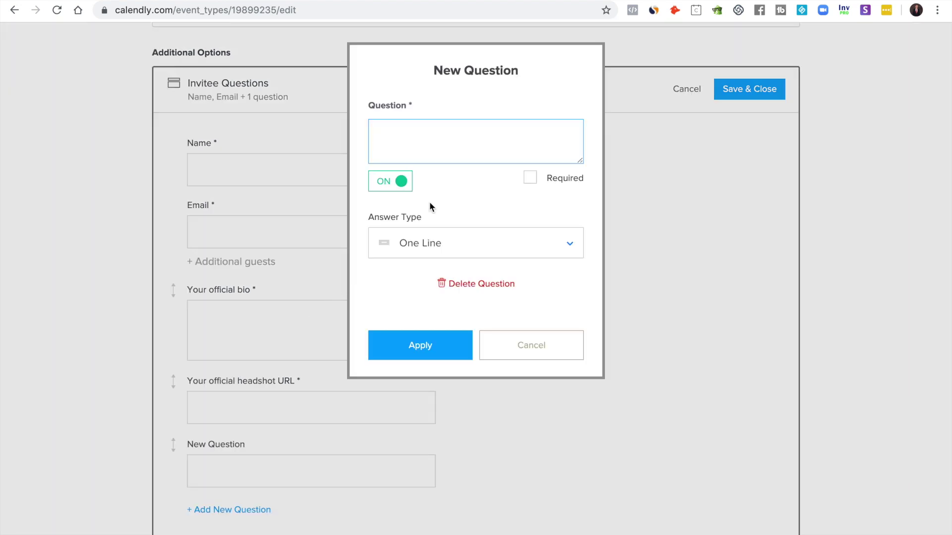
click(464, 244)
click(437, 370)
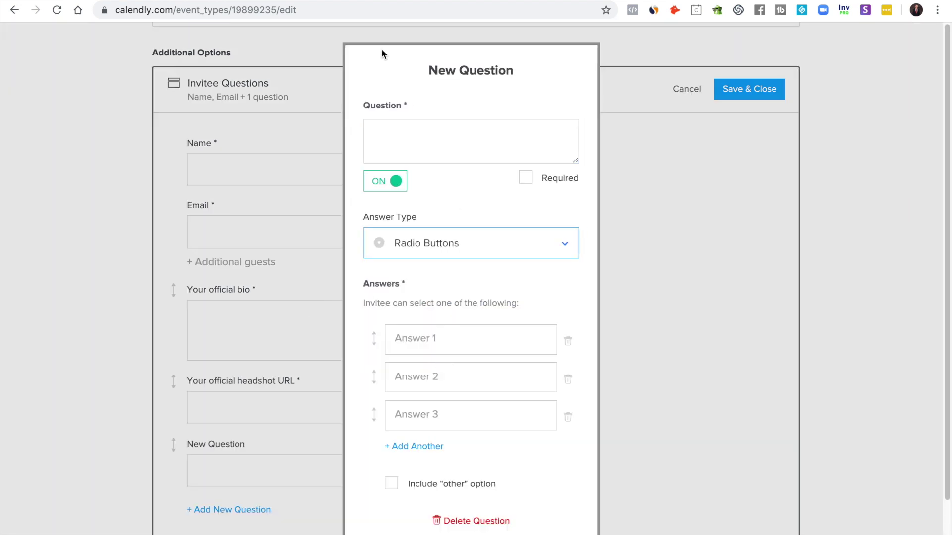
click(567, 416)
click(568, 379)
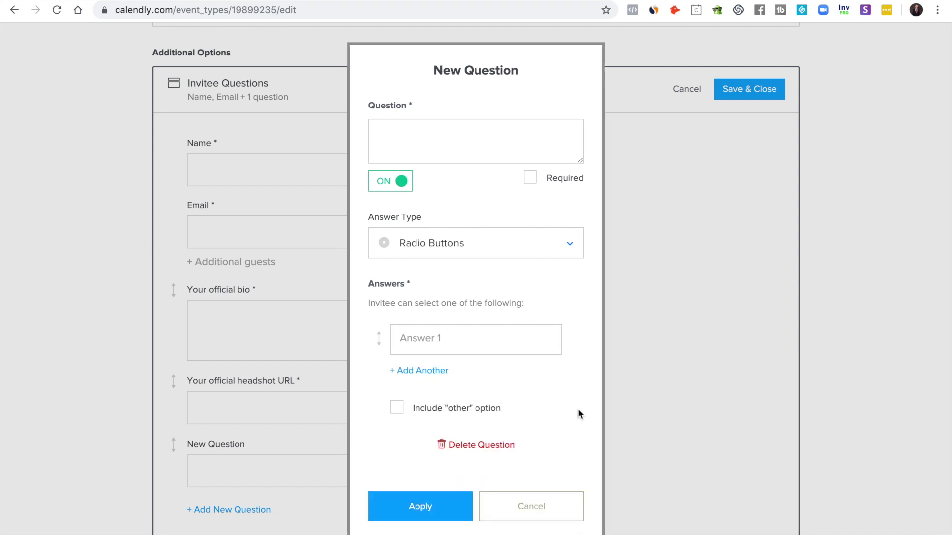
click(460, 145)
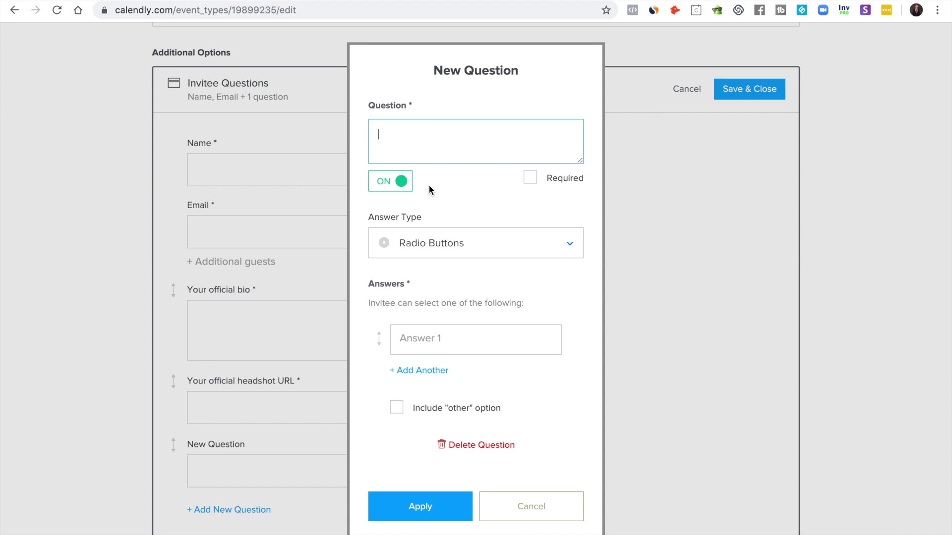
text(THer)
text(Please confirm you w)
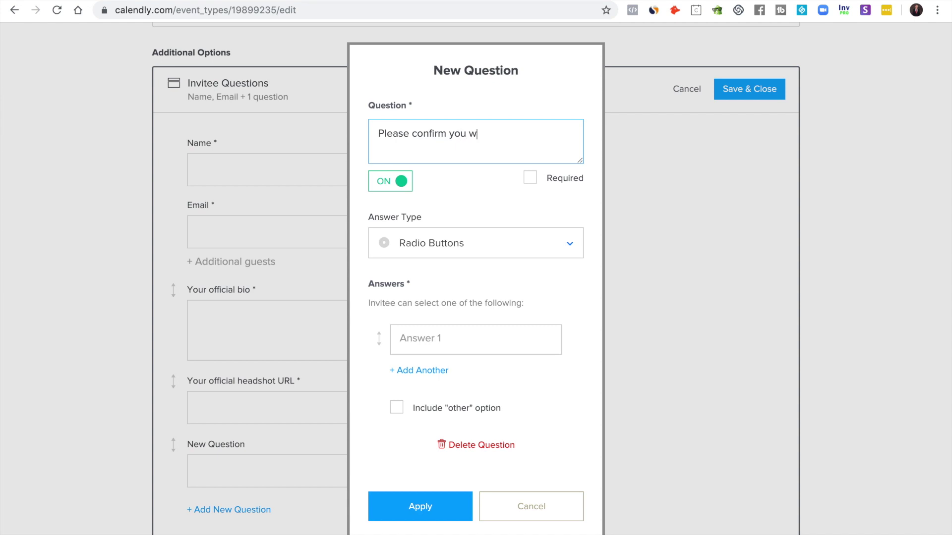
text(ill NOT pitch on this show.)
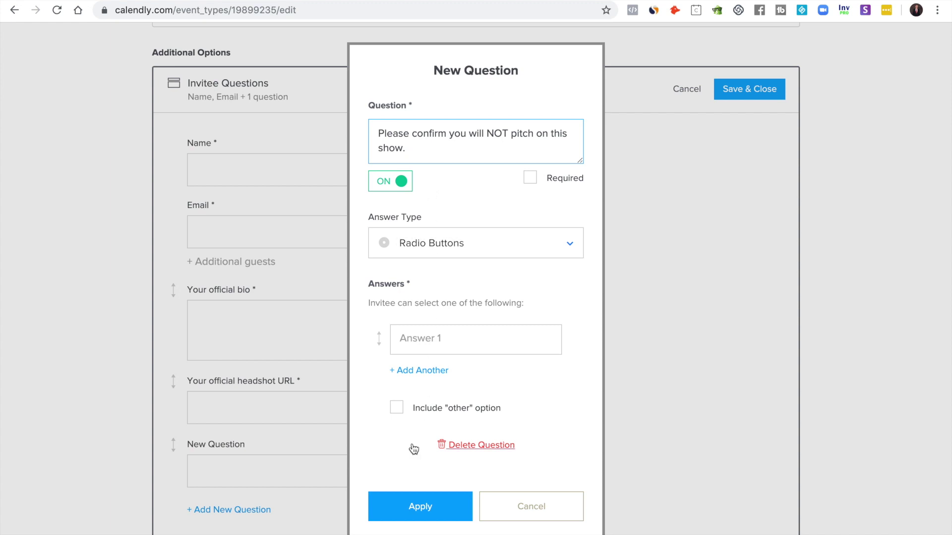
Step: Set its only answer to 'I AGREE THAT I WILL NOT PITCH ON THE SHOW' and apply
click(408, 350)
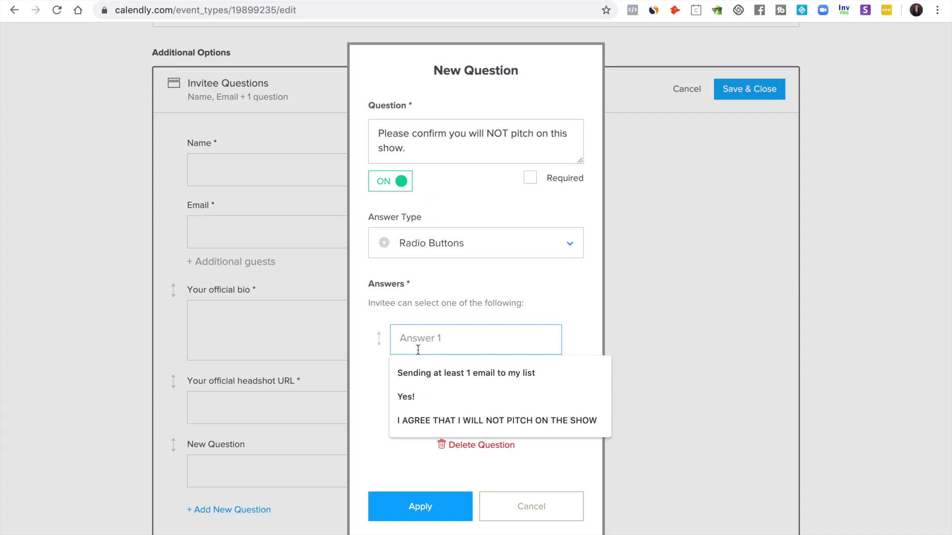
key(Down)
key(Down)
key(Down)
key(Return)
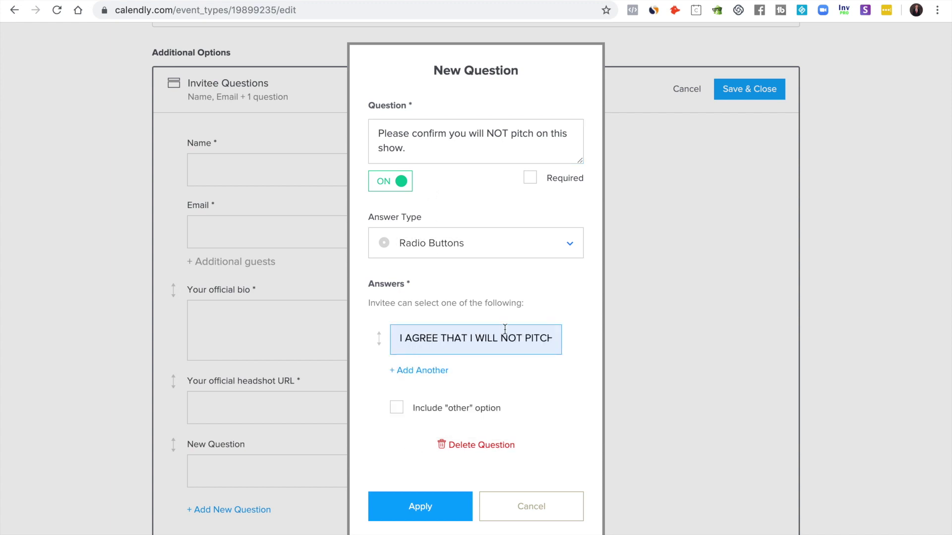
click(476, 338)
key(shift+Home)
key(BackSpace)
drag(556, 347, 375, 331)
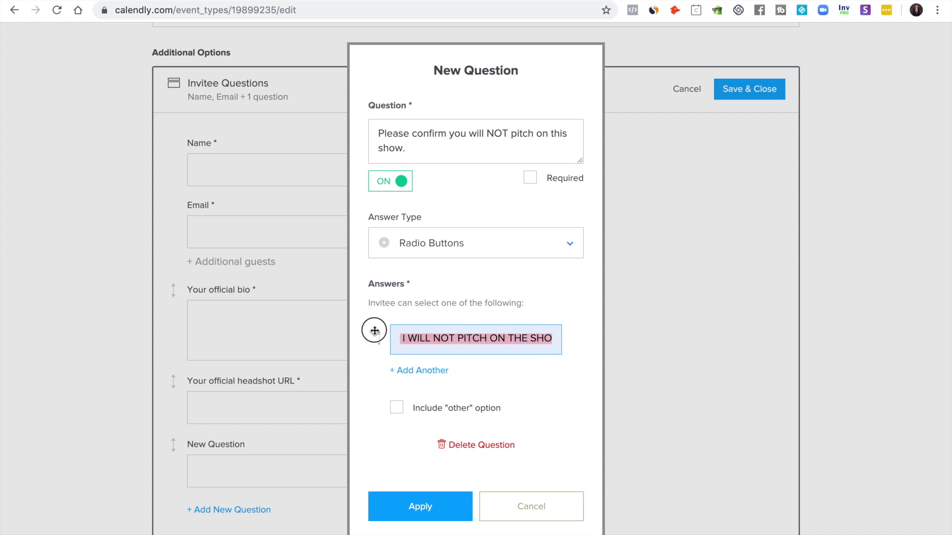
key(ctrl+z)
click(415, 505)
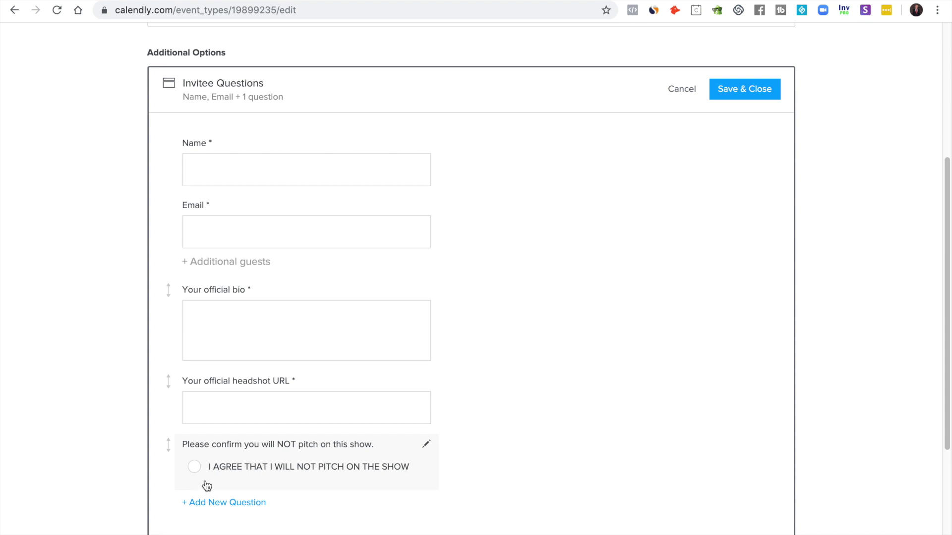
scroll(599, 479, down, 2)
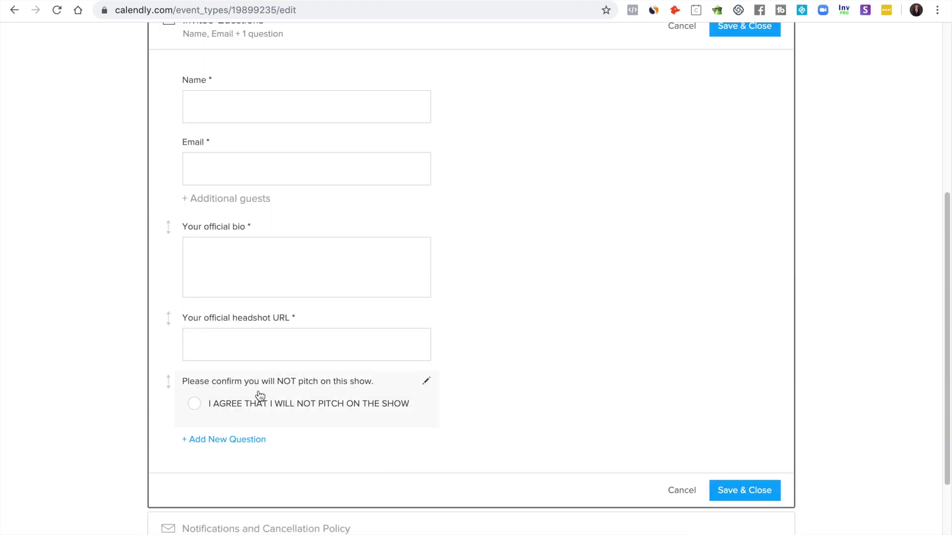
scroll(385, 263, up, 3)
scroll(367, 487, down, 2)
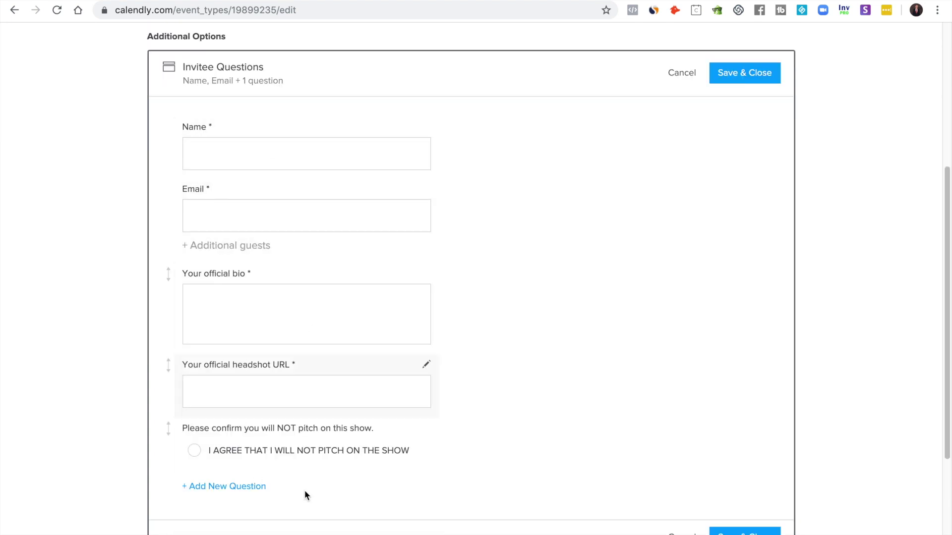
Step: Save the three invitee questions and switch invitee notifications to email confirmations
click(743, 76)
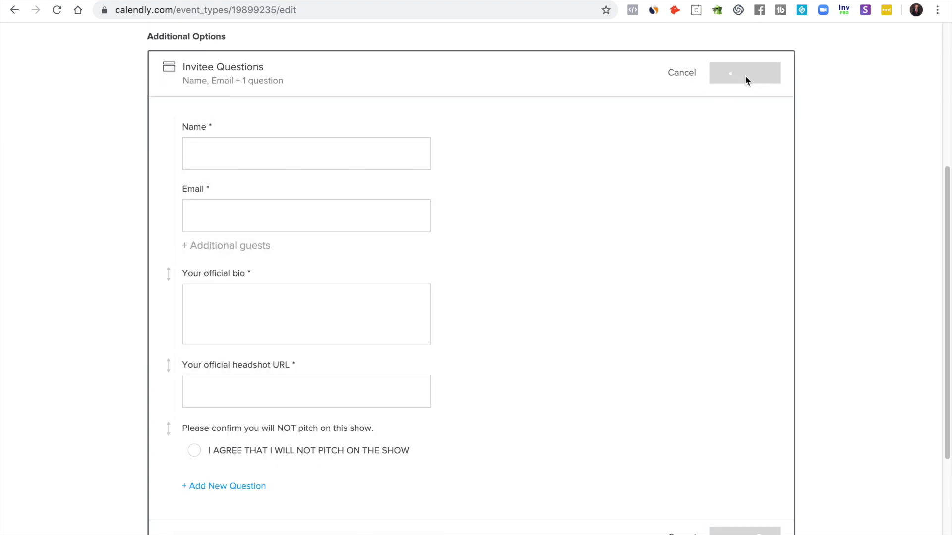
click(319, 396)
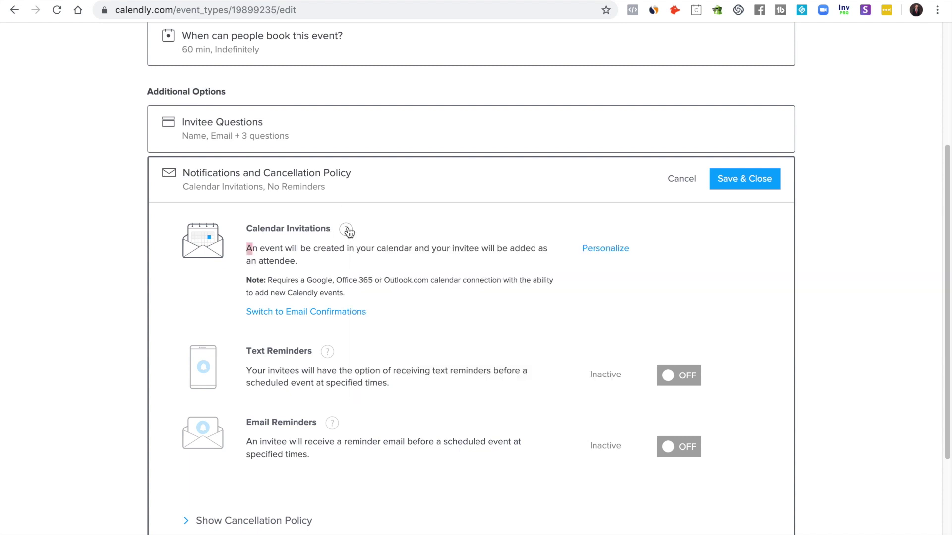
click(311, 312)
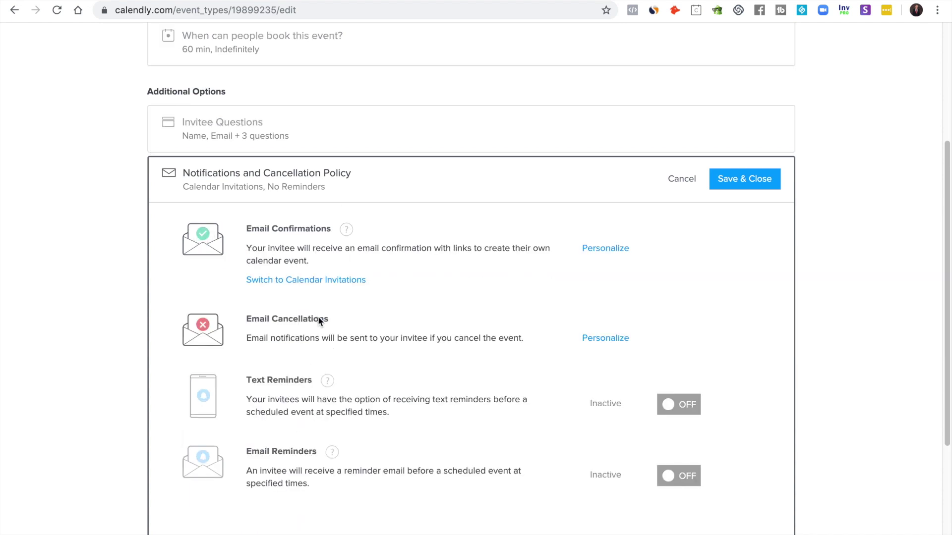
Step: Review the confirmation email's subject, body and available placeholders
click(591, 248)
scroll(525, 331, down, 5)
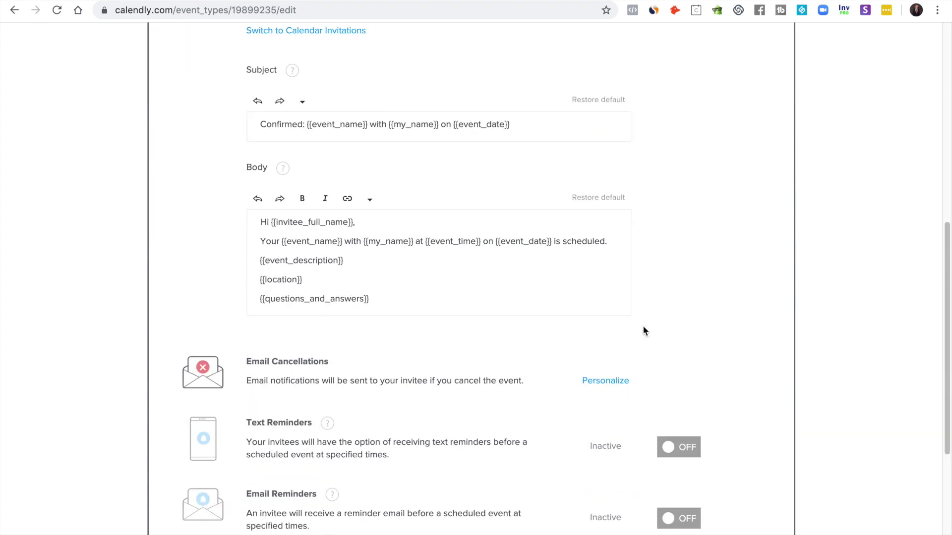
scroll(595, 272, up, 2)
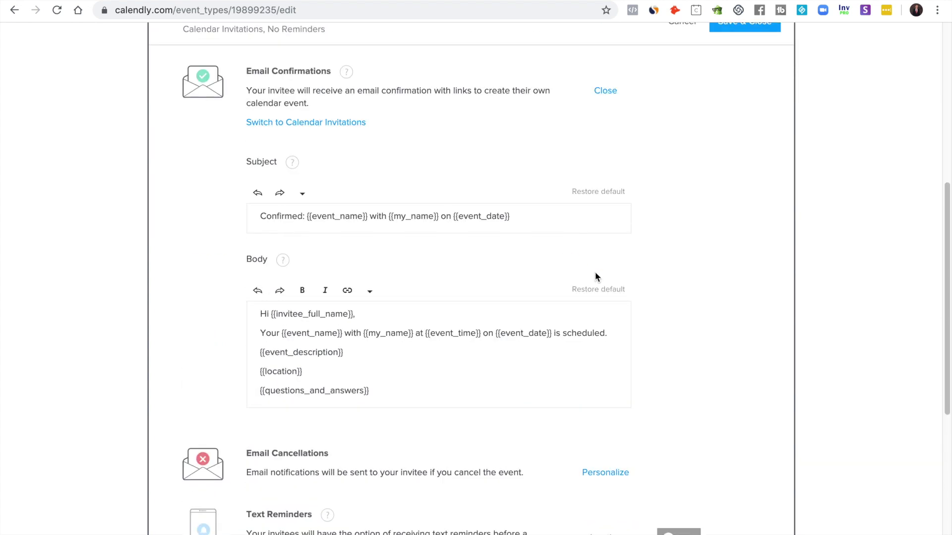
click(370, 293)
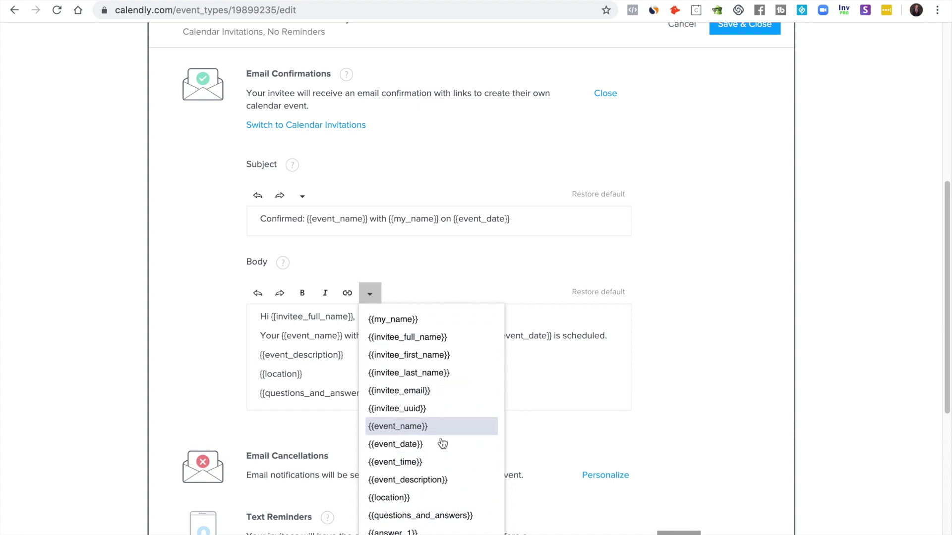
click(436, 272)
scroll(465, 269, up, 1)
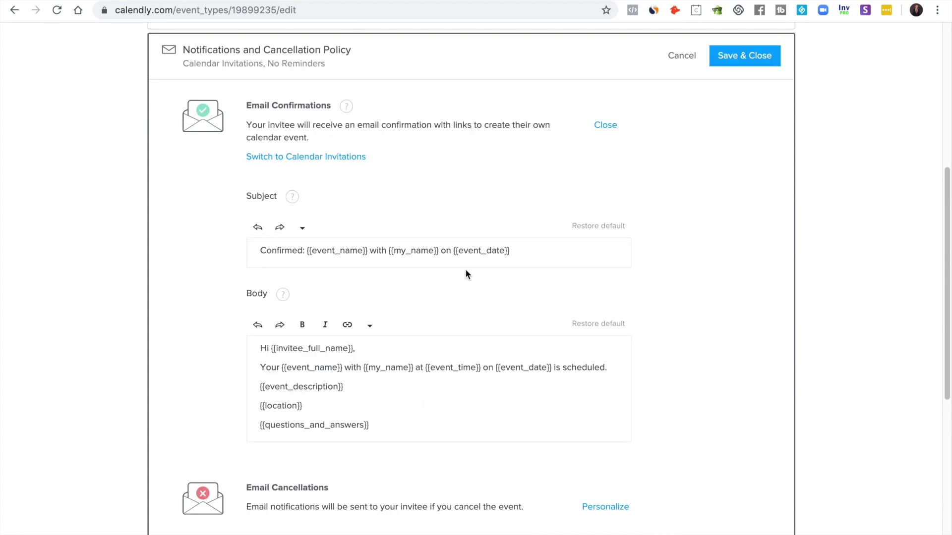
click(607, 125)
Step: Compare the calendar invitation's title and body, then settle on email confirmations again
click(339, 158)
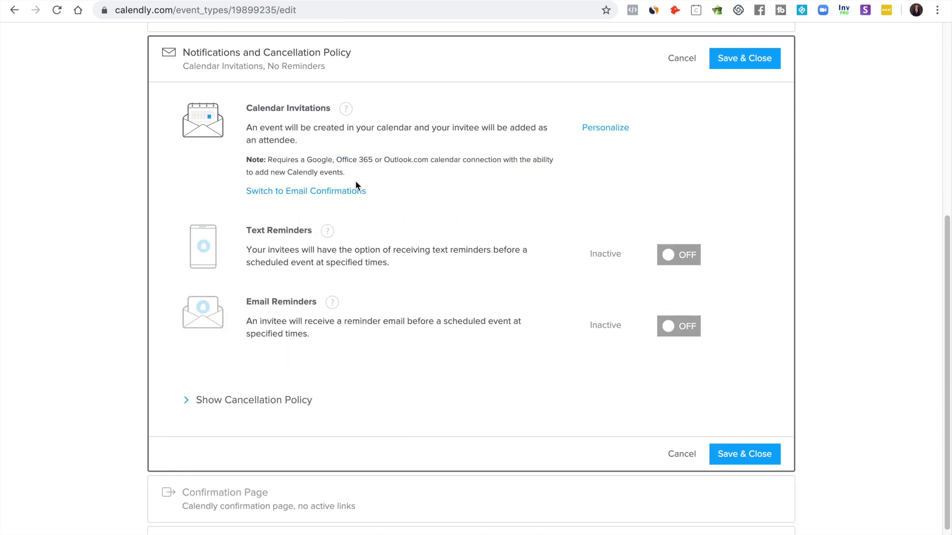
click(605, 128)
scroll(506, 248, down, 2)
scroll(498, 315, up, 5)
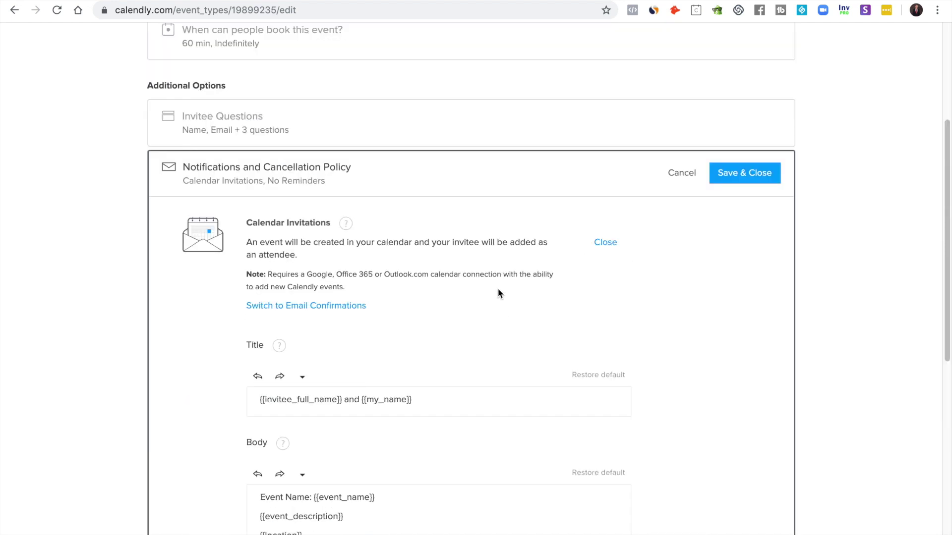
click(355, 306)
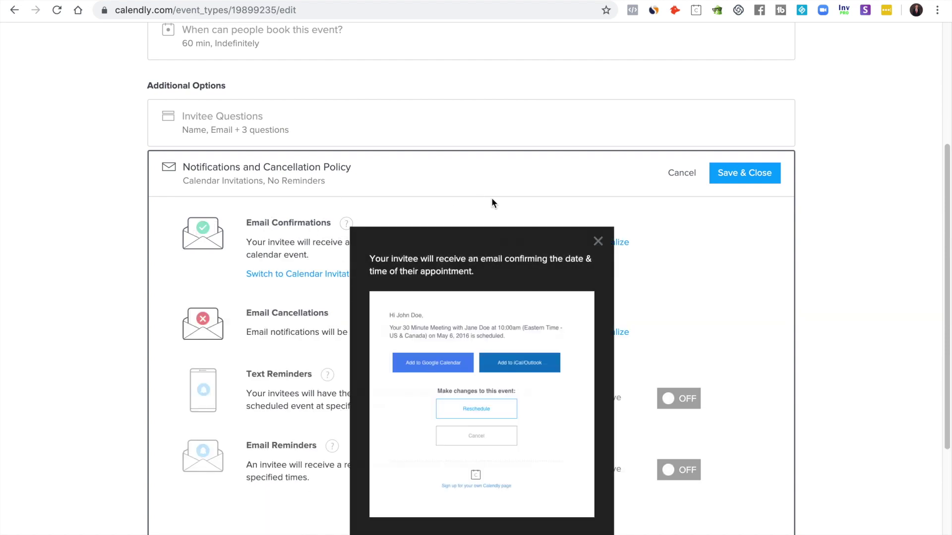
scroll(446, 245, down, 2)
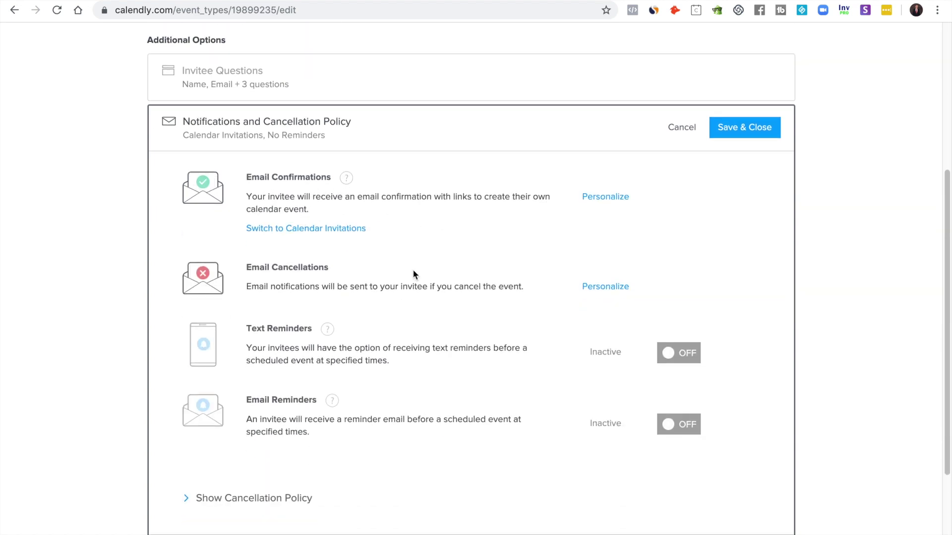
Step: Turn on text and email reminders and review the text reminder's 24-hour timing
scroll(372, 290, down, 1)
scroll(363, 290, down, 1)
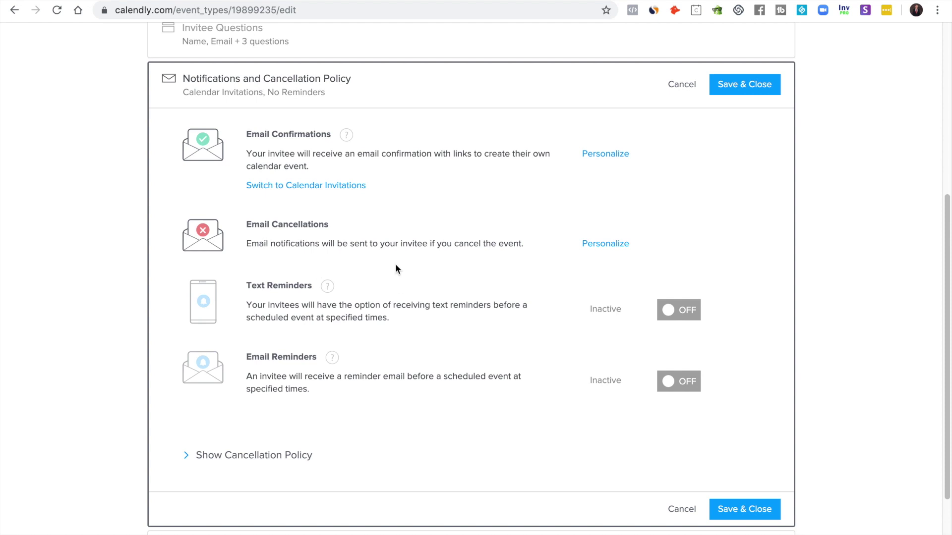
click(690, 310)
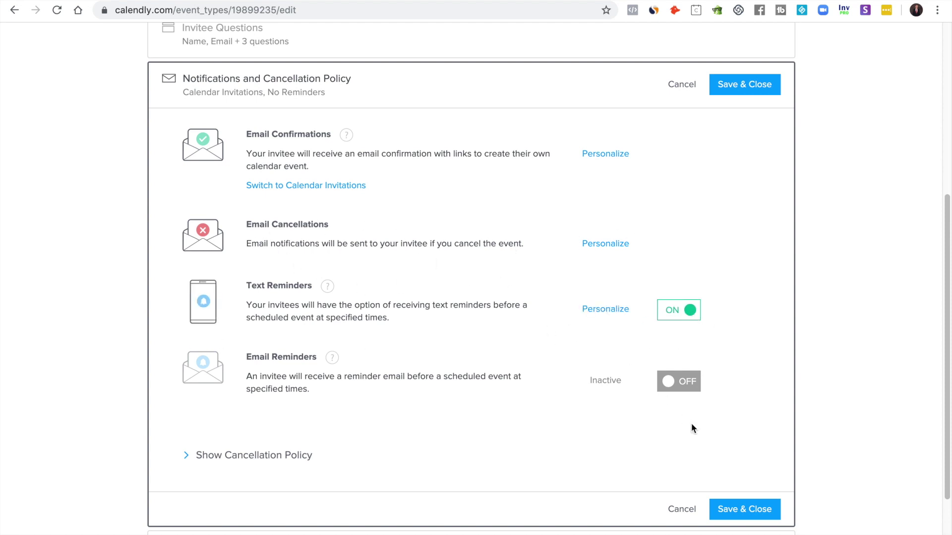
click(688, 395)
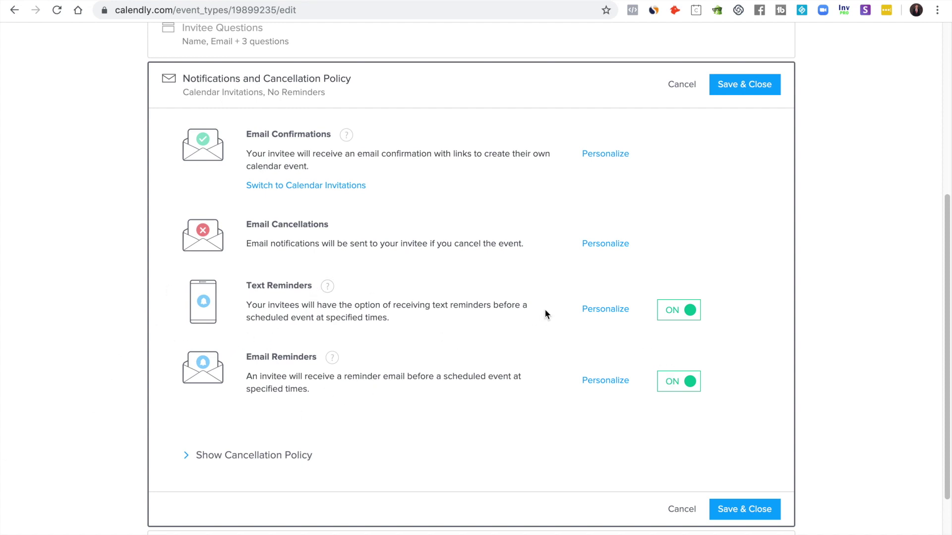
click(605, 309)
scroll(233, 361, down, 2)
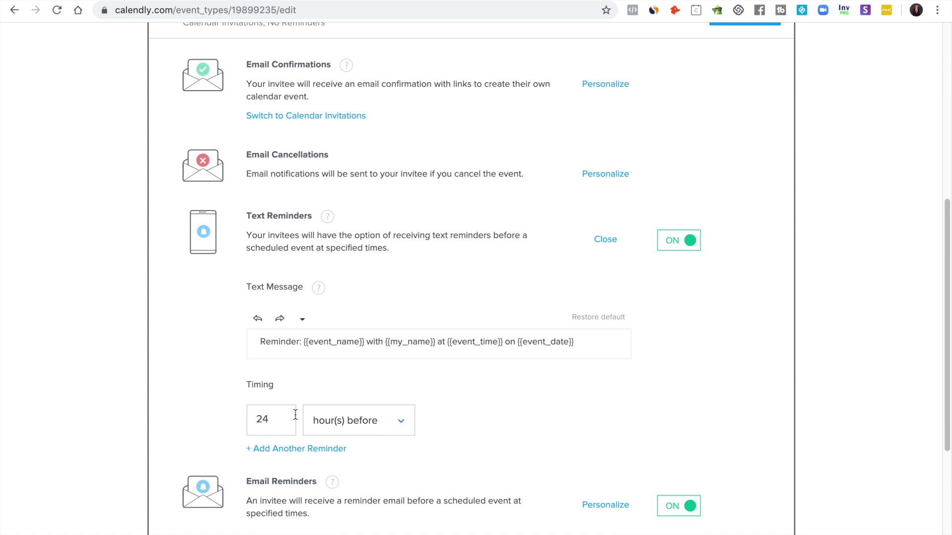
Step: Add a second email reminder set to 1 hour before the event
click(614, 243)
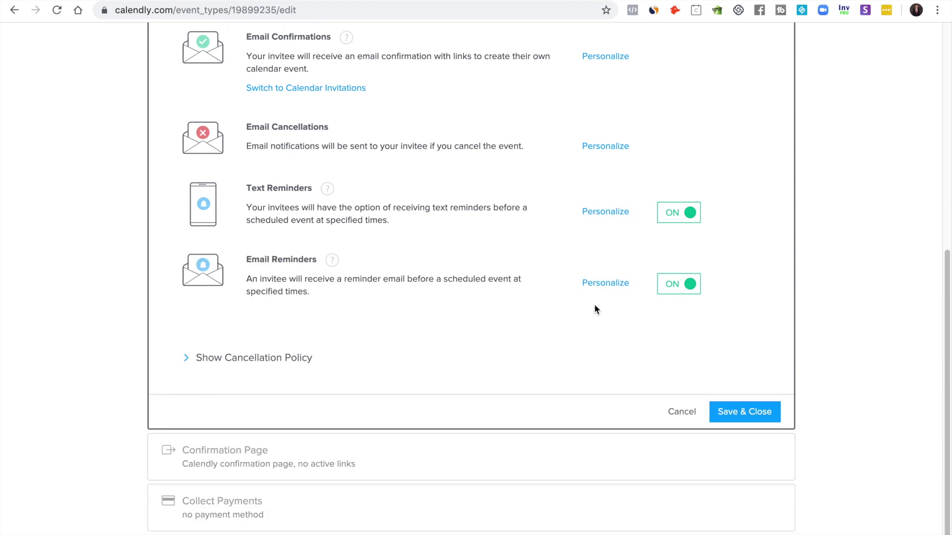
click(598, 272)
scroll(347, 270, down, 4)
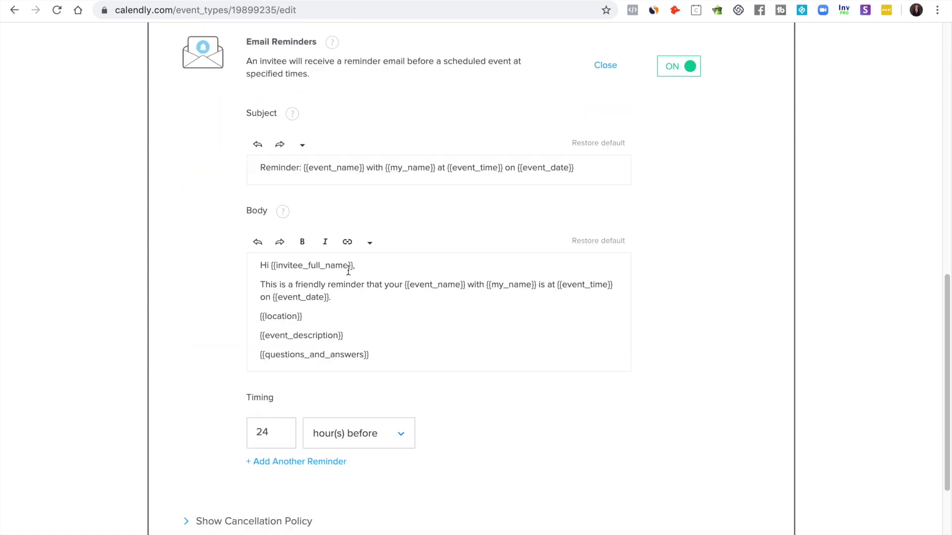
click(300, 426)
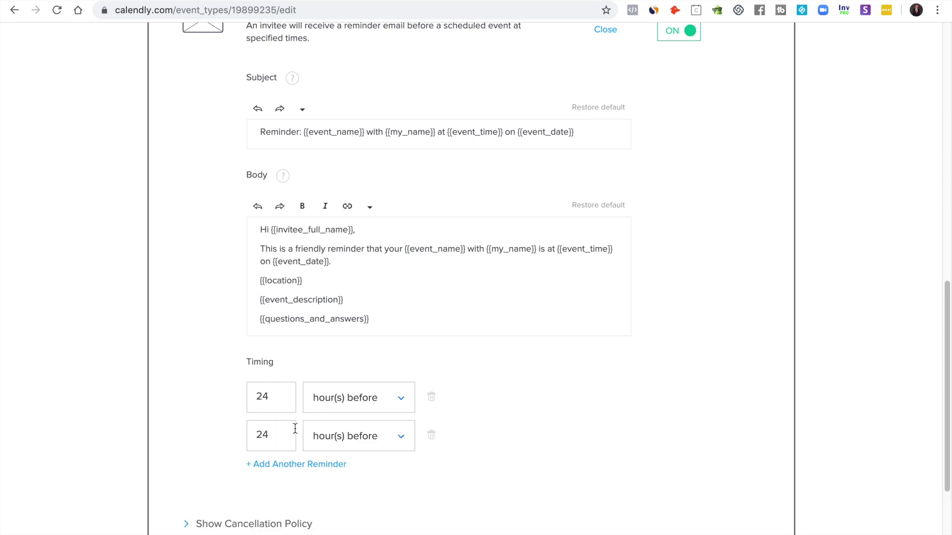
drag(270, 438, 240, 437)
text(1)
click(592, 496)
scroll(530, 423, up, 1)
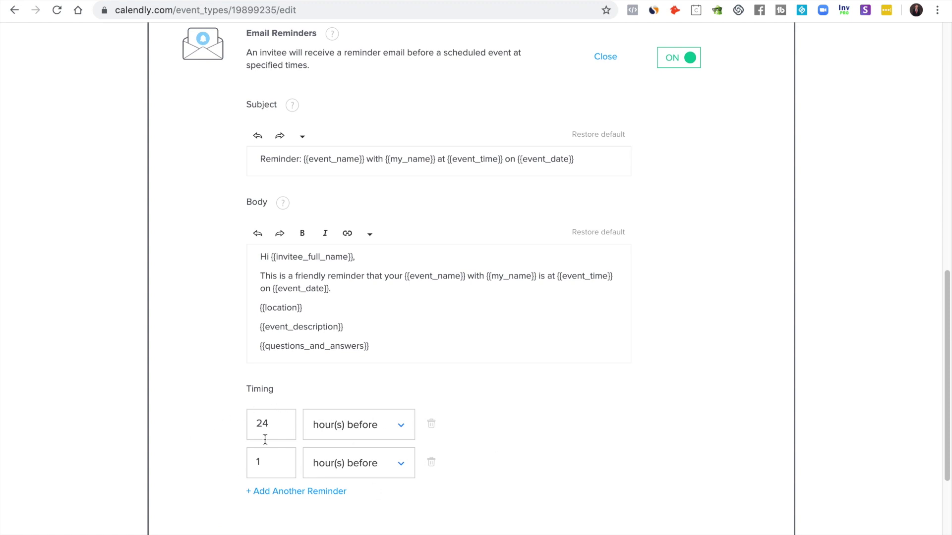
scroll(319, 463, up, 8)
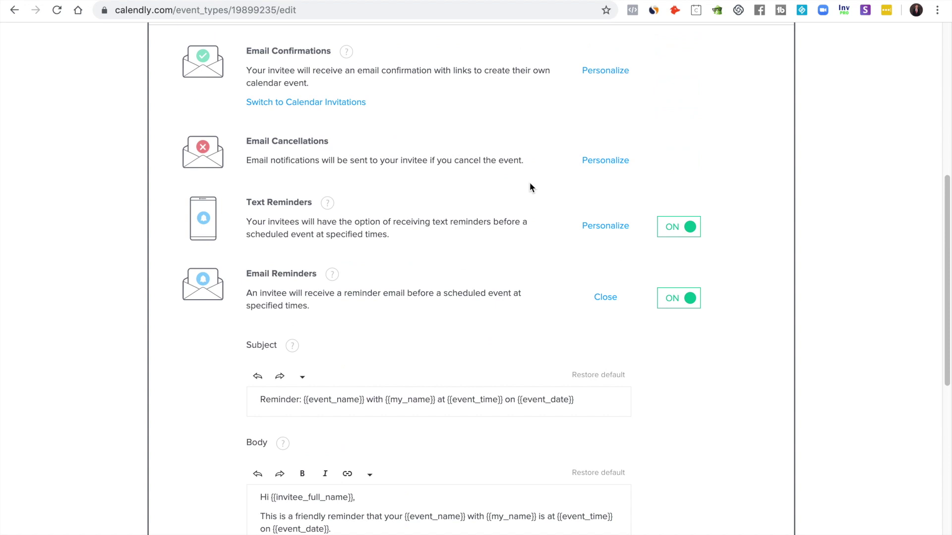
Step: Set text reminders to 12 hours and 10 minutes before the event
click(611, 228)
scroll(322, 317, down, 2)
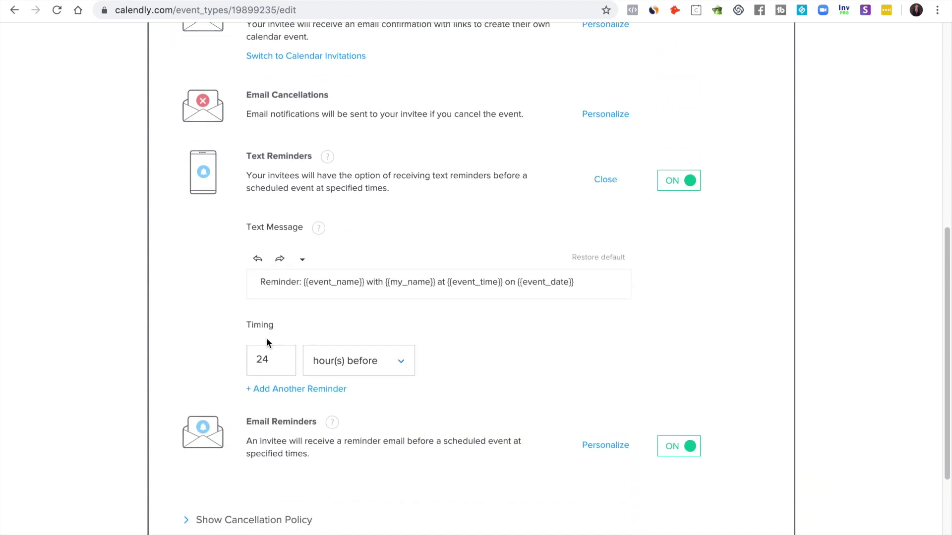
drag(268, 359, 248, 355)
text(12)
click(312, 389)
click(368, 402)
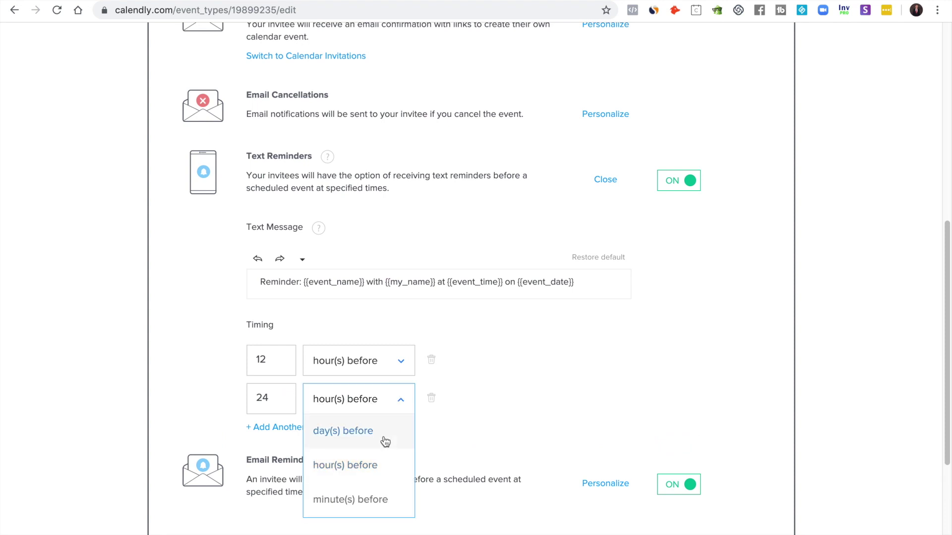
click(385, 508)
click(271, 385)
double_click(271, 385)
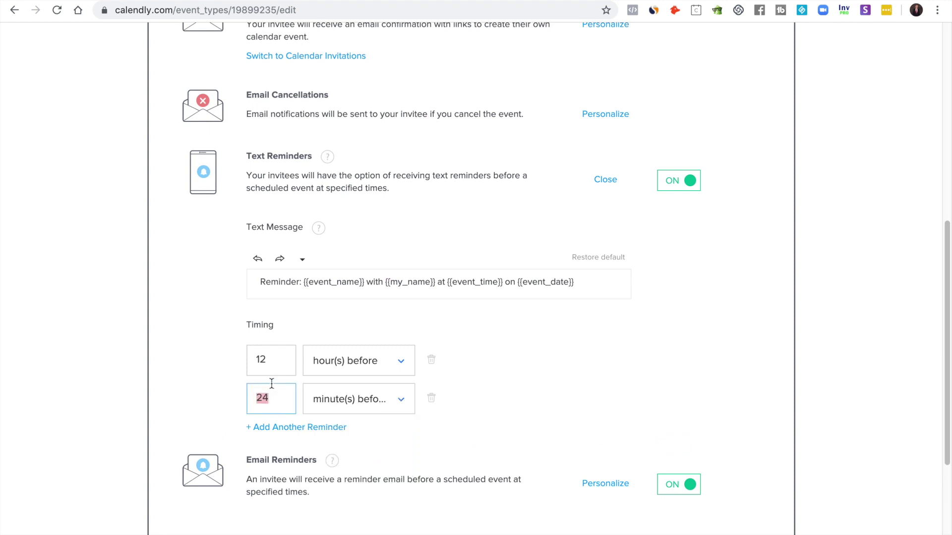
text(10)
click(582, 426)
Step: Save the email and text reminder settings
scroll(722, 311, down, 2)
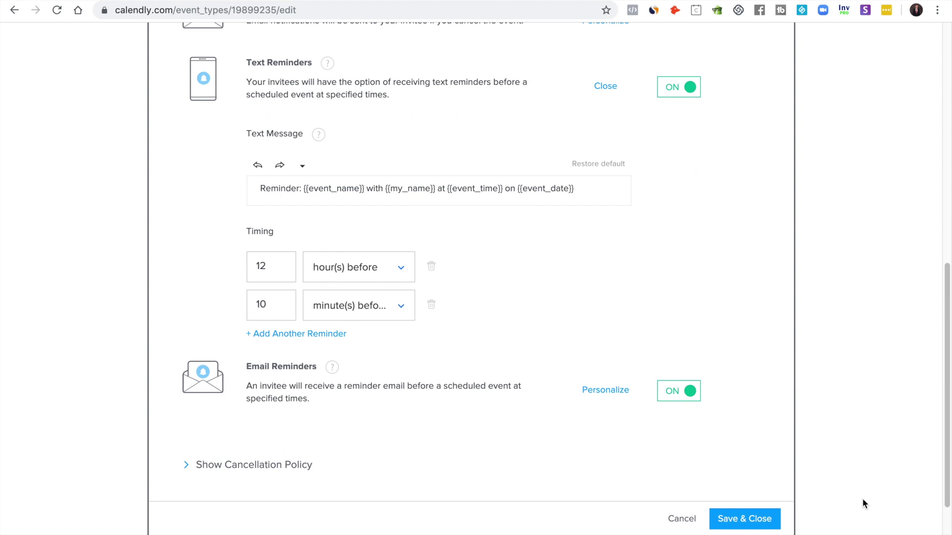
scroll(853, 501, up, 4)
scroll(838, 426, down, 5)
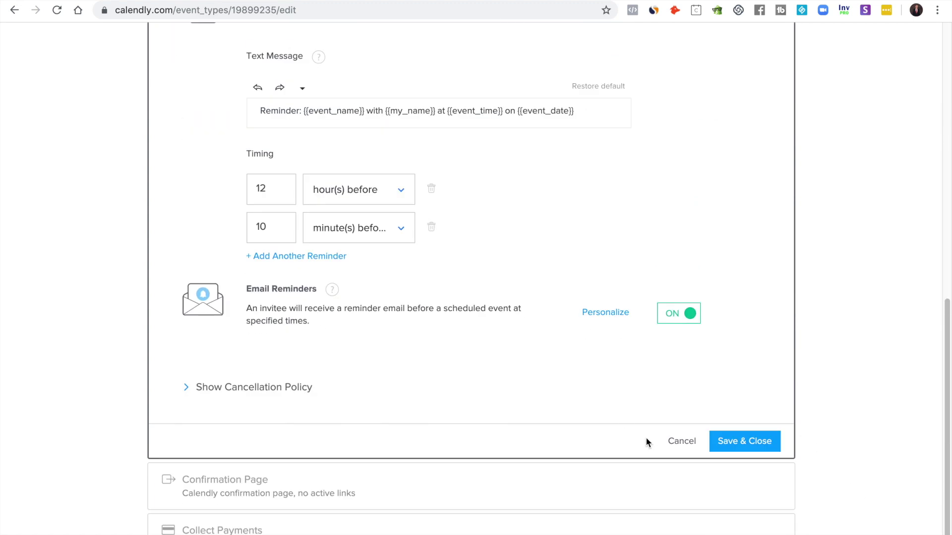
scroll(509, 452, up, 4)
scroll(520, 496, down, 2)
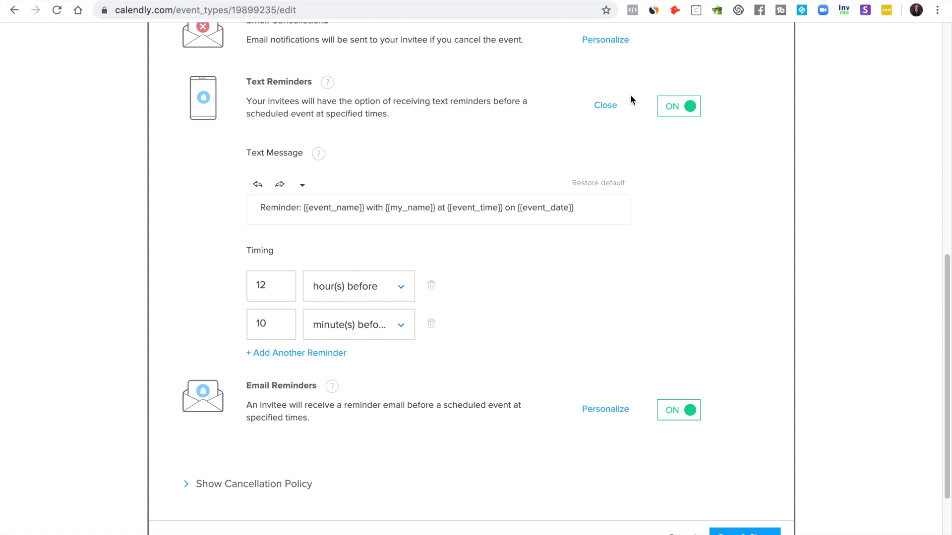
click(613, 105)
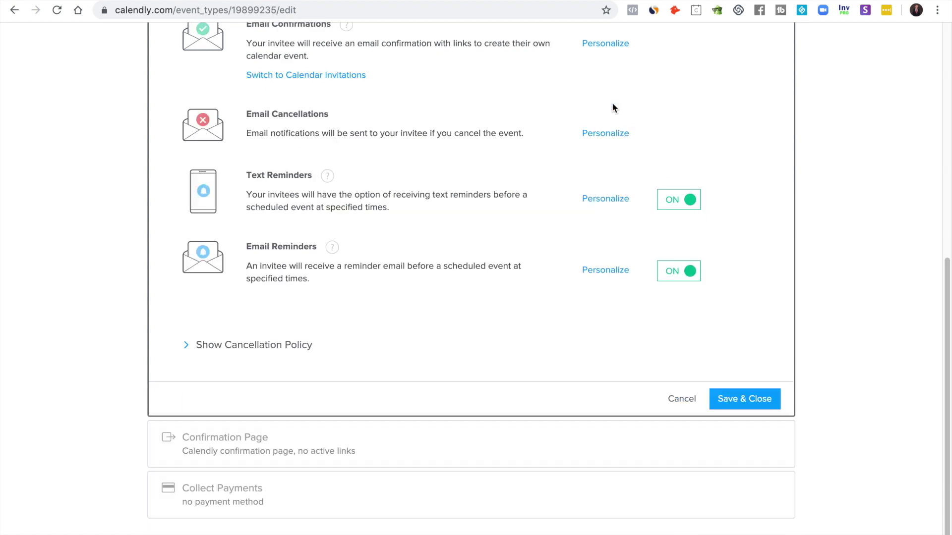
click(748, 402)
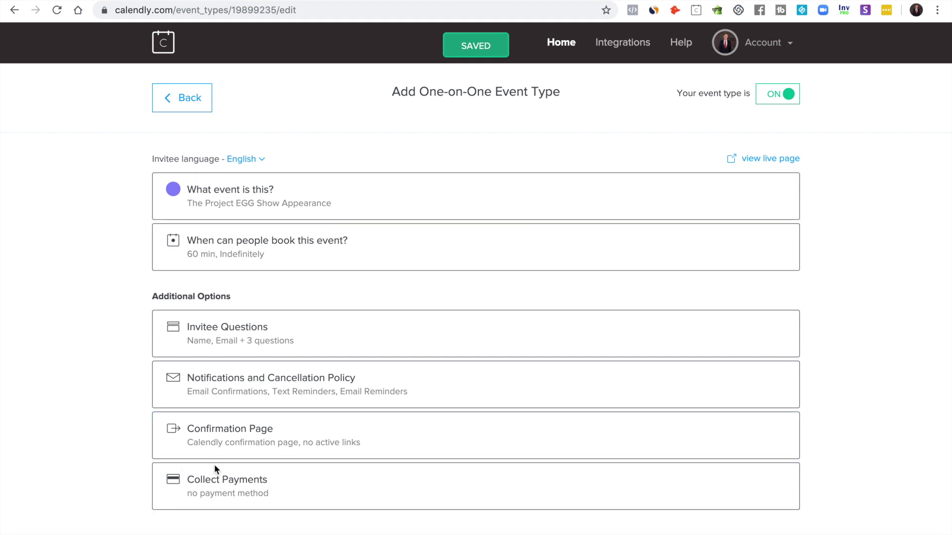
Step: Try the redirect-to-external-site option on the confirmation page, then revert to Calendly's page
click(241, 454)
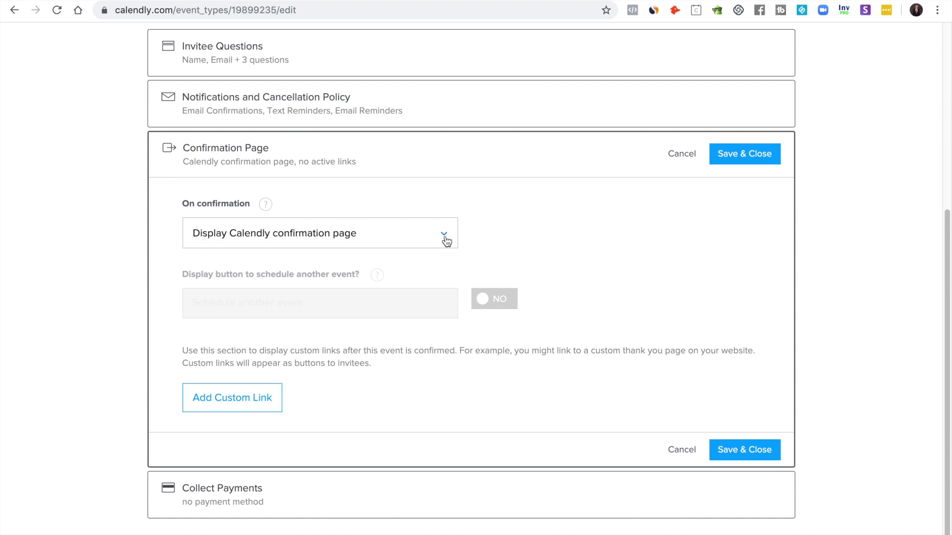
click(445, 240)
click(265, 299)
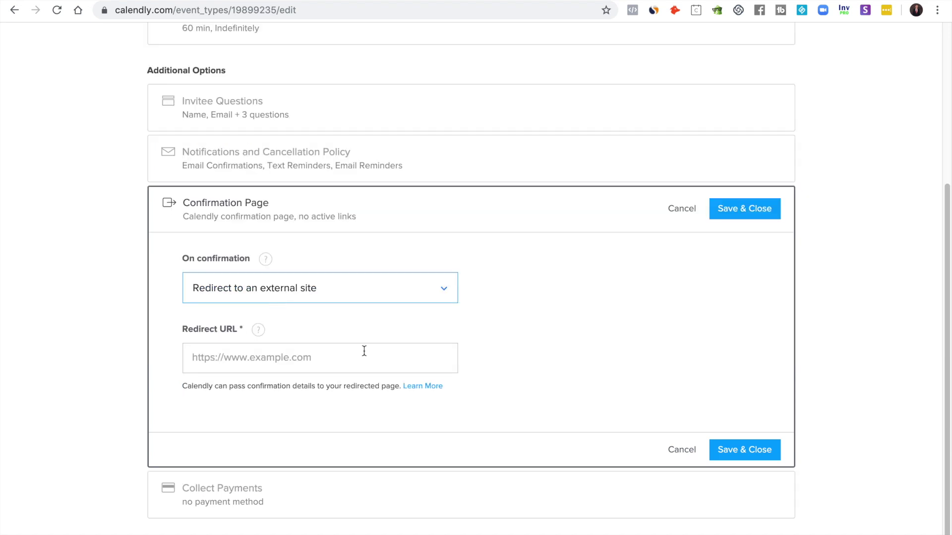
click(318, 305)
click(313, 329)
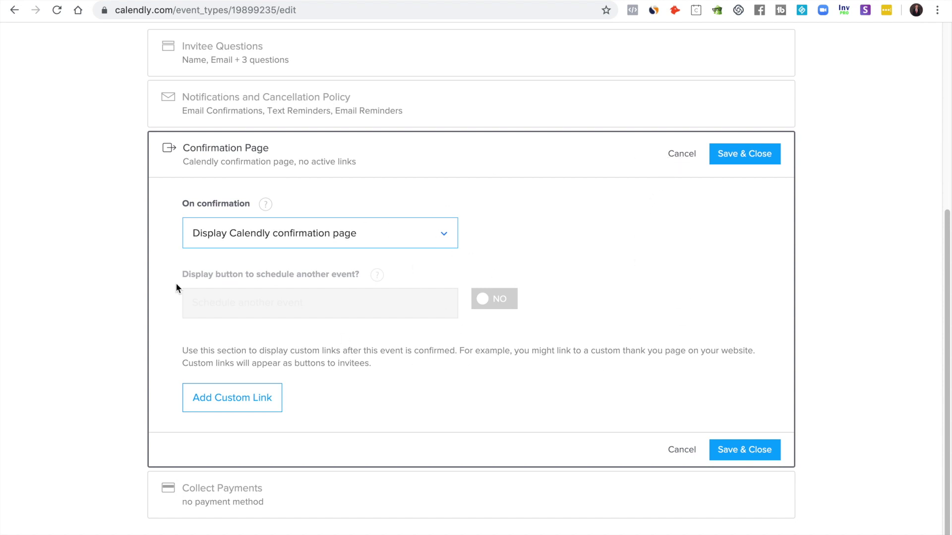
Step: Discard the confirmation page changes, keeping Calendly's default confirmation page
click(685, 154)
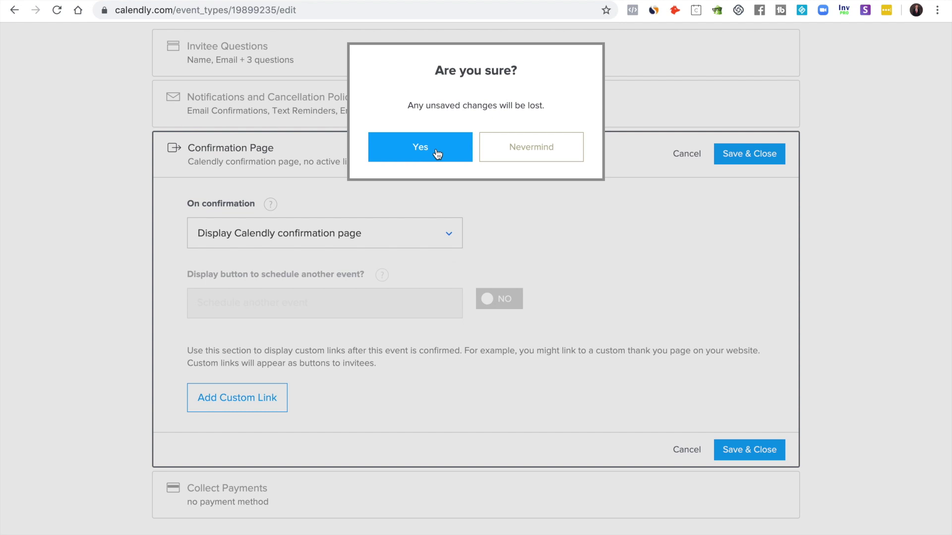
click(437, 154)
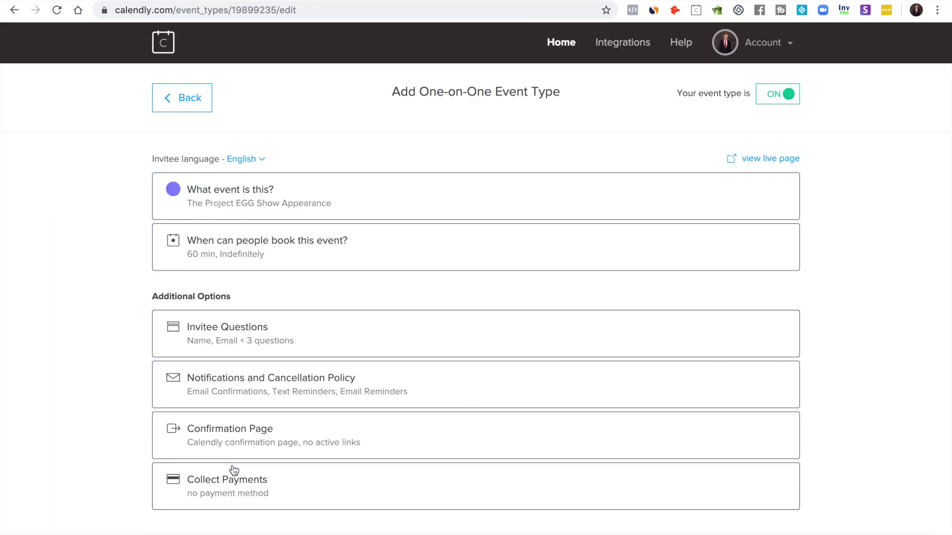
click(299, 486)
Step: Keep 'Do not collect payments' and save the event type
scroll(347, 466, down, 5)
scroll(347, 416, down, 1)
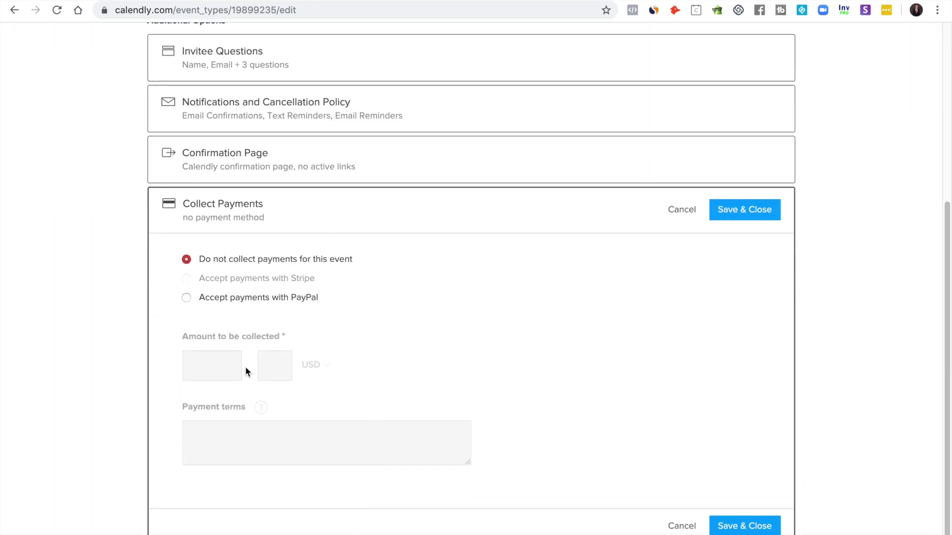
scroll(585, 339, up, 3)
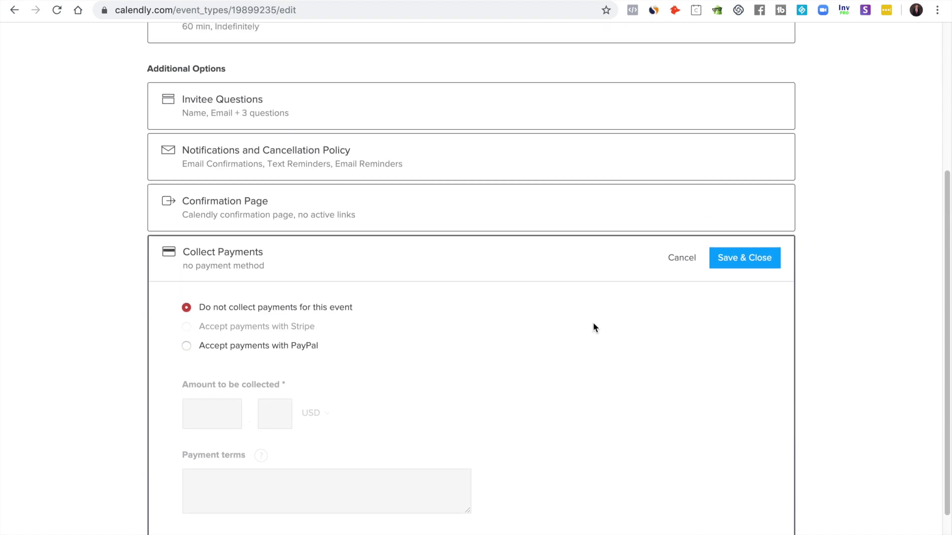
click(745, 375)
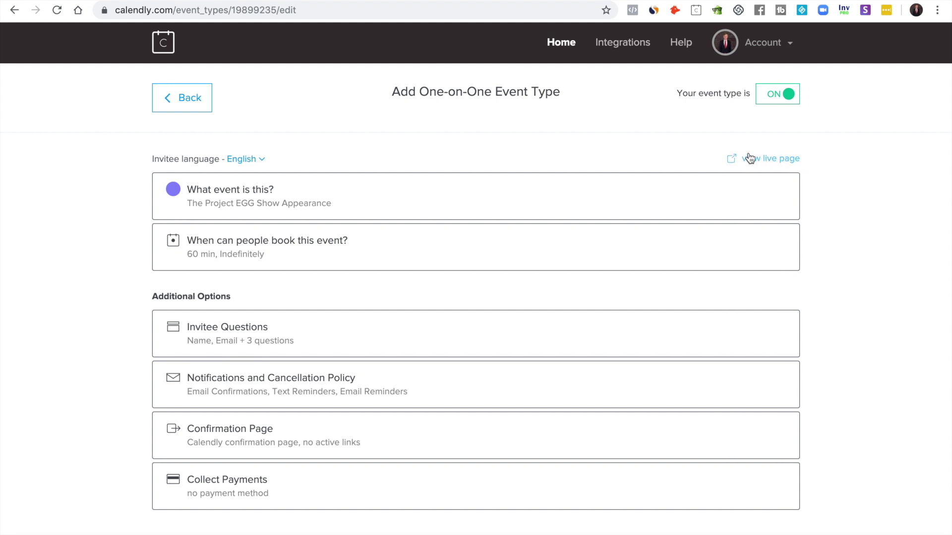
Step: Copy the link address of the event's live booking page
right_click(775, 160)
click(674, 245)
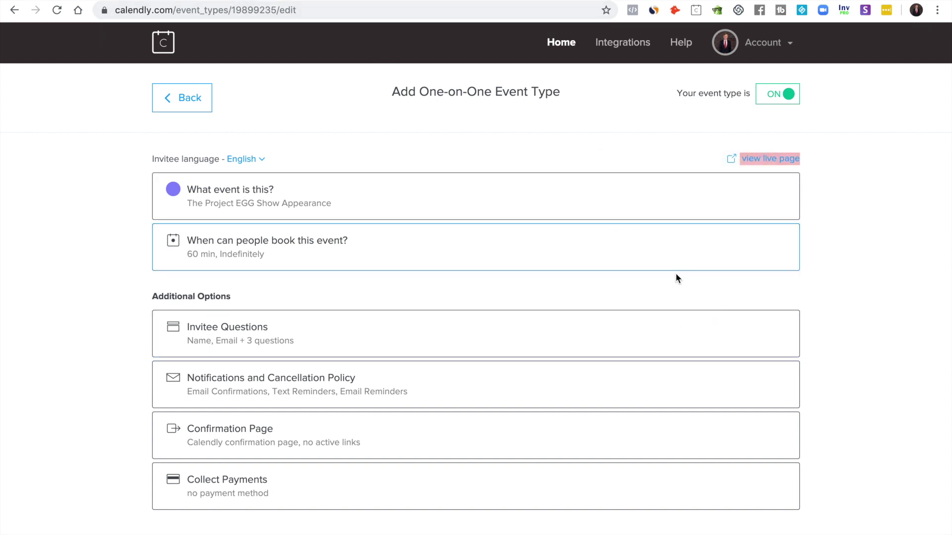
click(787, 45)
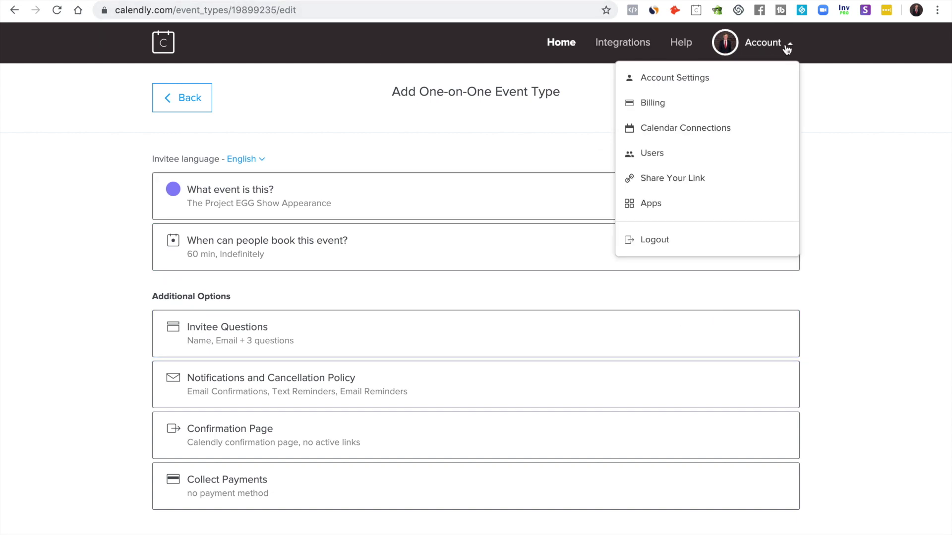
Step: Review Calendar Connections: conflicts checked in Project EGG, Personal and Work; events added to Project EGG
click(709, 130)
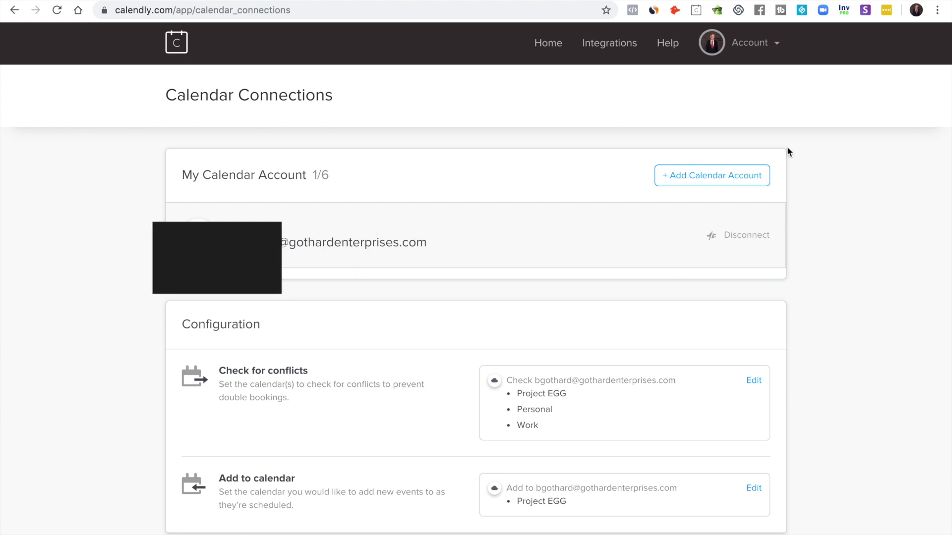
click(776, 42)
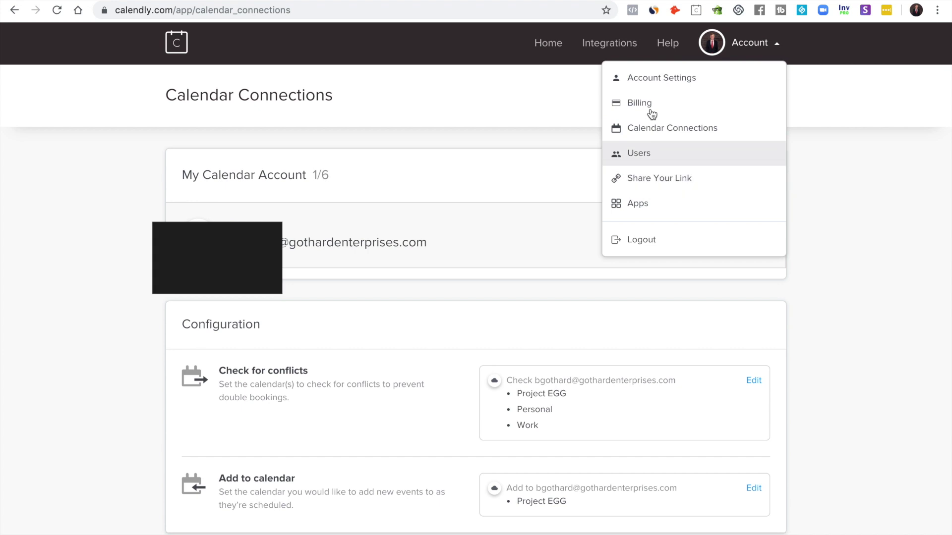
click(811, 179)
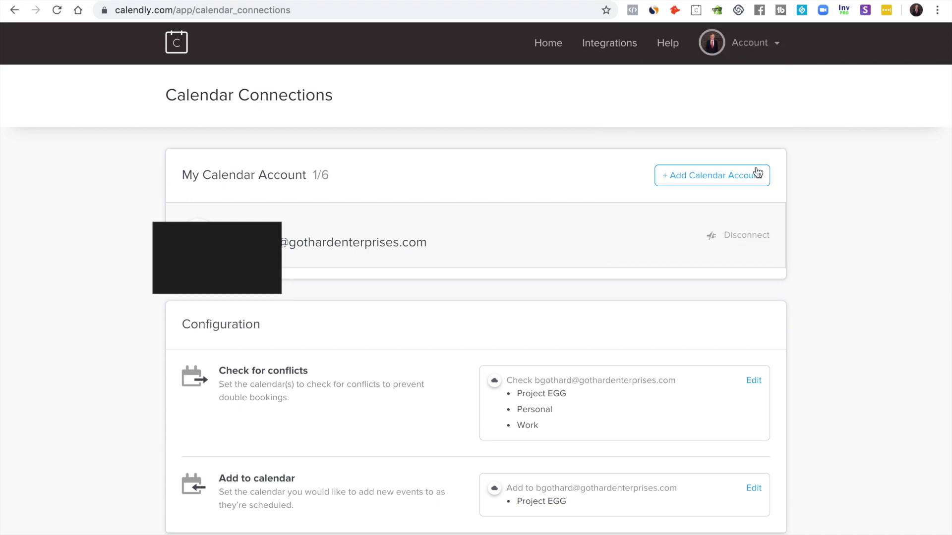